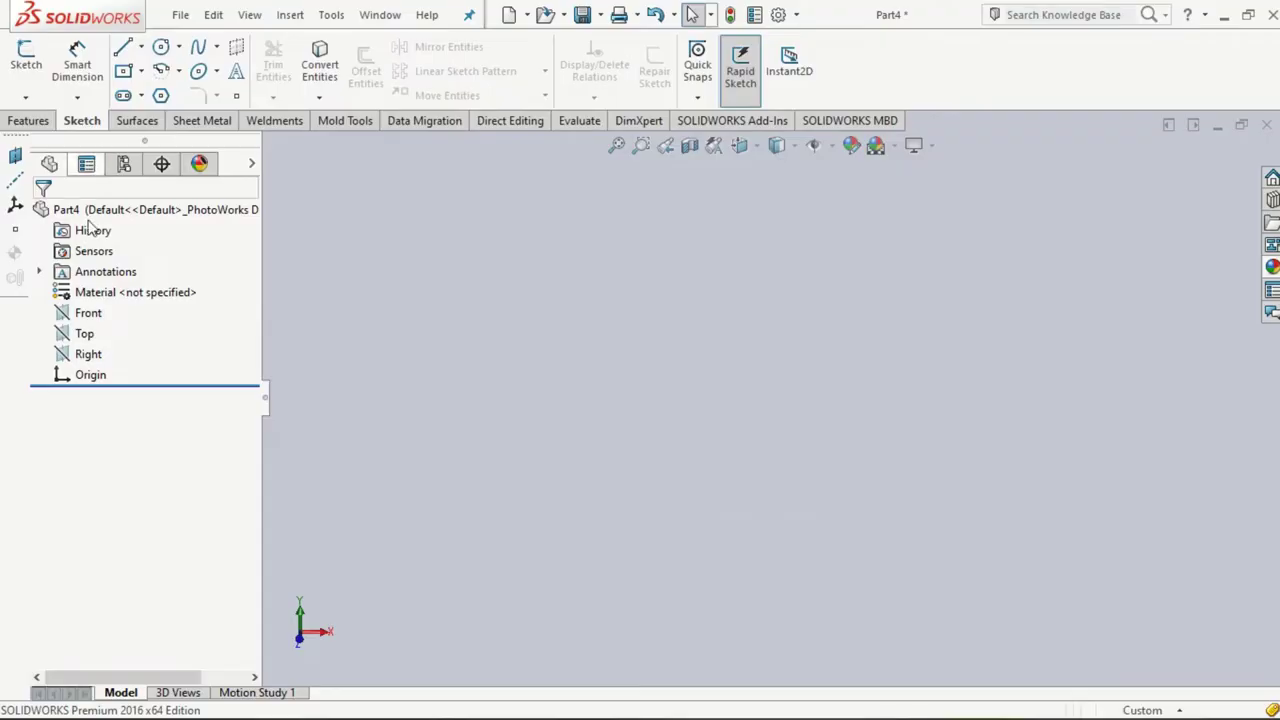
# - Start a sketch on the Front plane and draw the vertical line plus the short bottom horizontal line
pyautogui.click(88, 312)
pyautogui.click(26, 62)
pyautogui.click(123, 48)
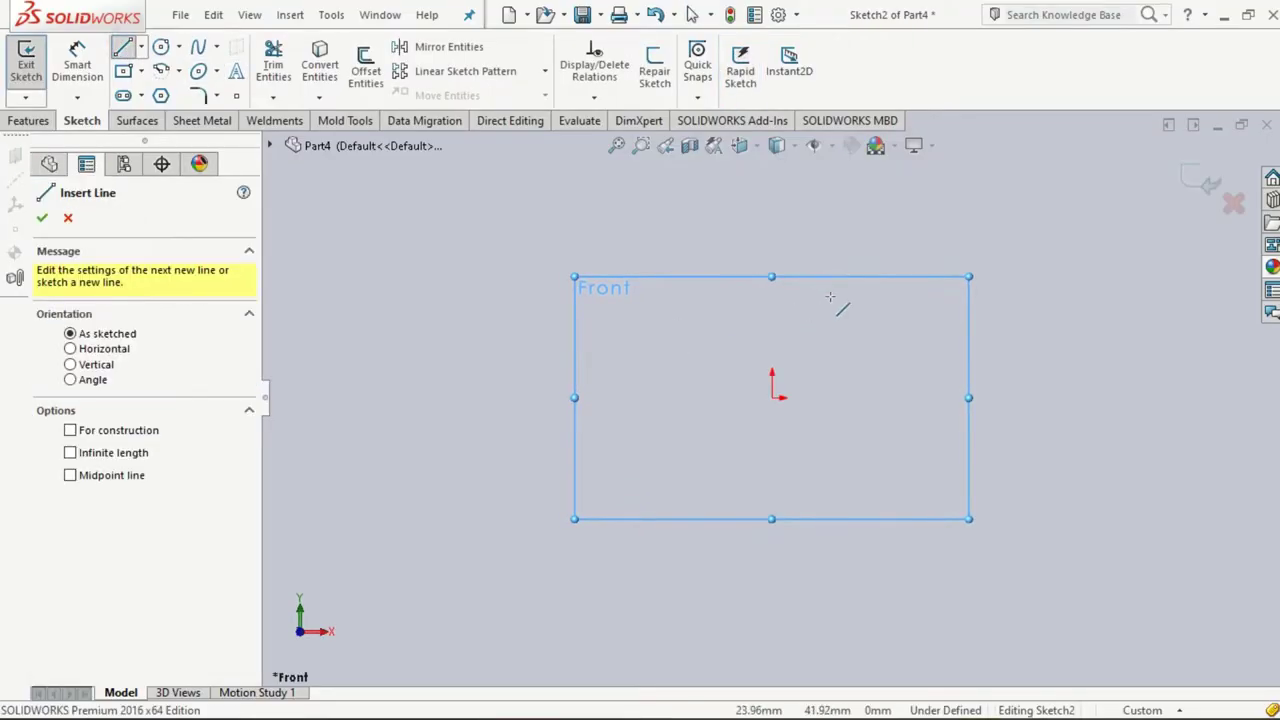
pyautogui.click(772, 190)
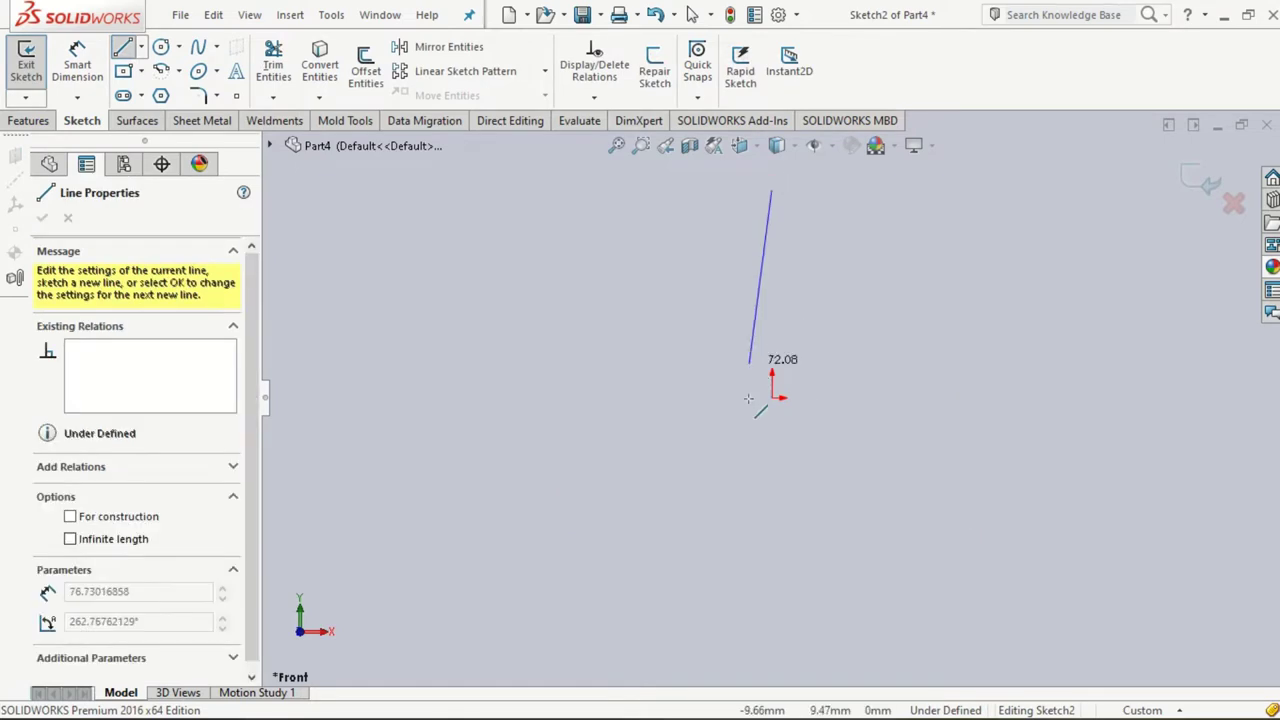
pyautogui.click(772, 550)
pyautogui.click(838, 551)
pyautogui.rightClick(838, 551)
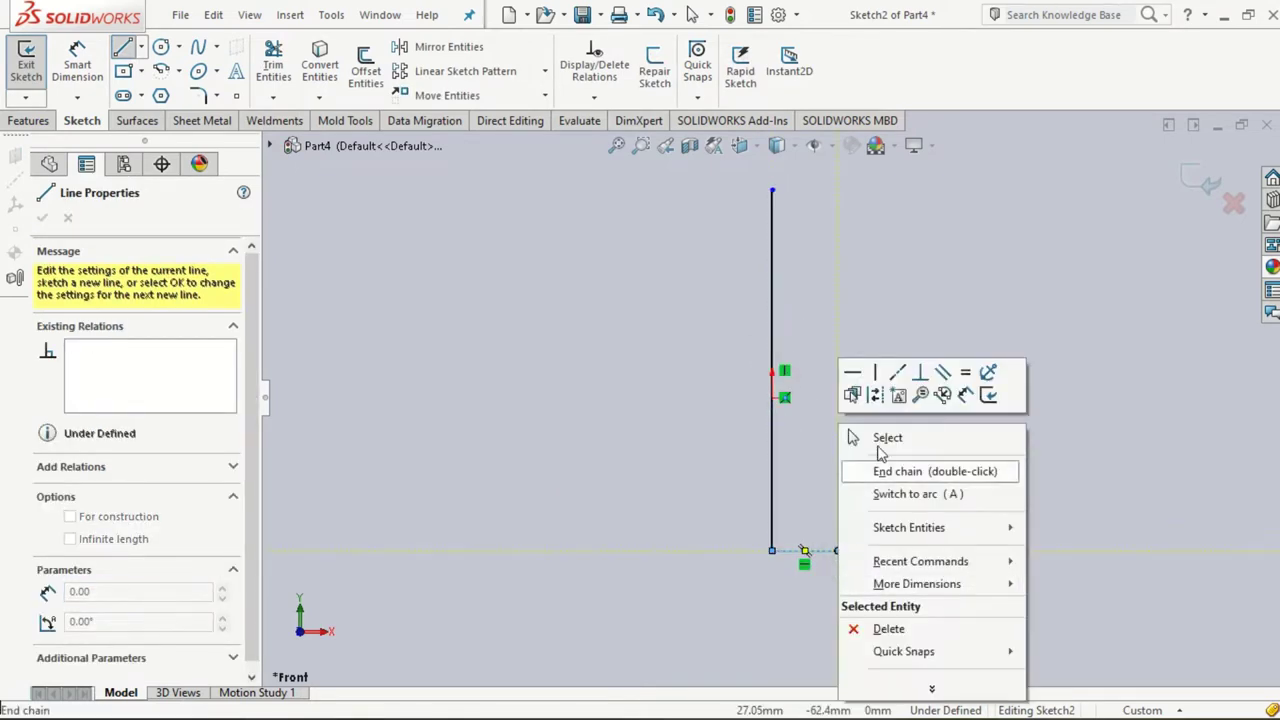
pyautogui.click(886, 437)
# - Draw the short top horizontal line from the vertical line's top endpoint
pyautogui.click(123, 48)
pyautogui.click(772, 190)
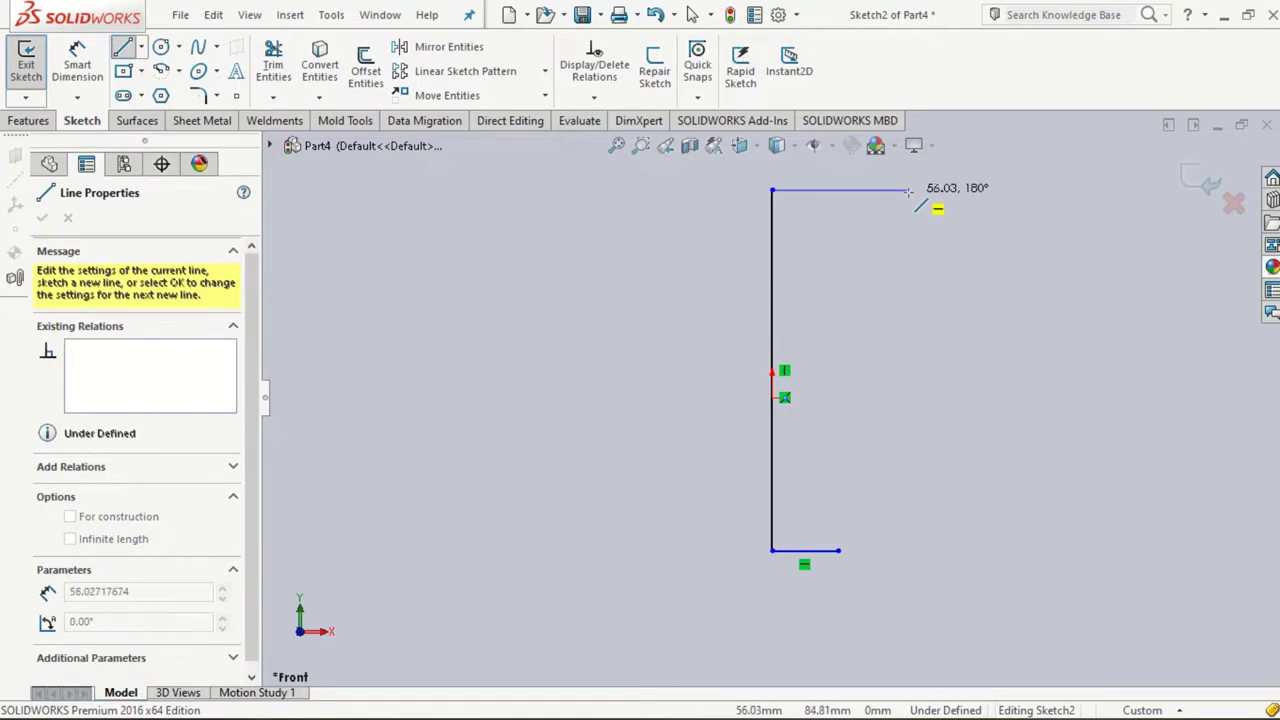
pyautogui.click(917, 190)
pyautogui.rightClick(917, 190)
pyautogui.click(950, 150)
# - Close the profile with an S-curved spline from the top line's end to the bottom line's end
pyautogui.click(198, 47)
pyautogui.click(919, 190)
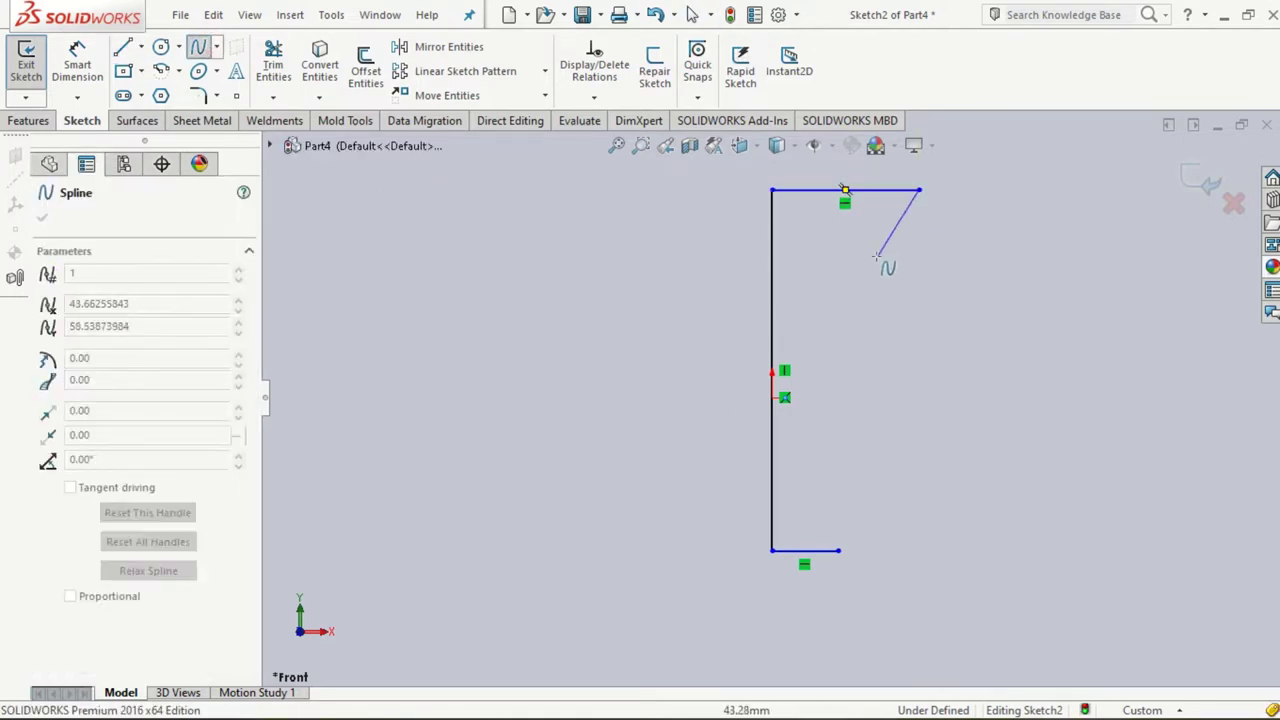
pyautogui.doubleClick(838, 551)
pyautogui.press('Escape')
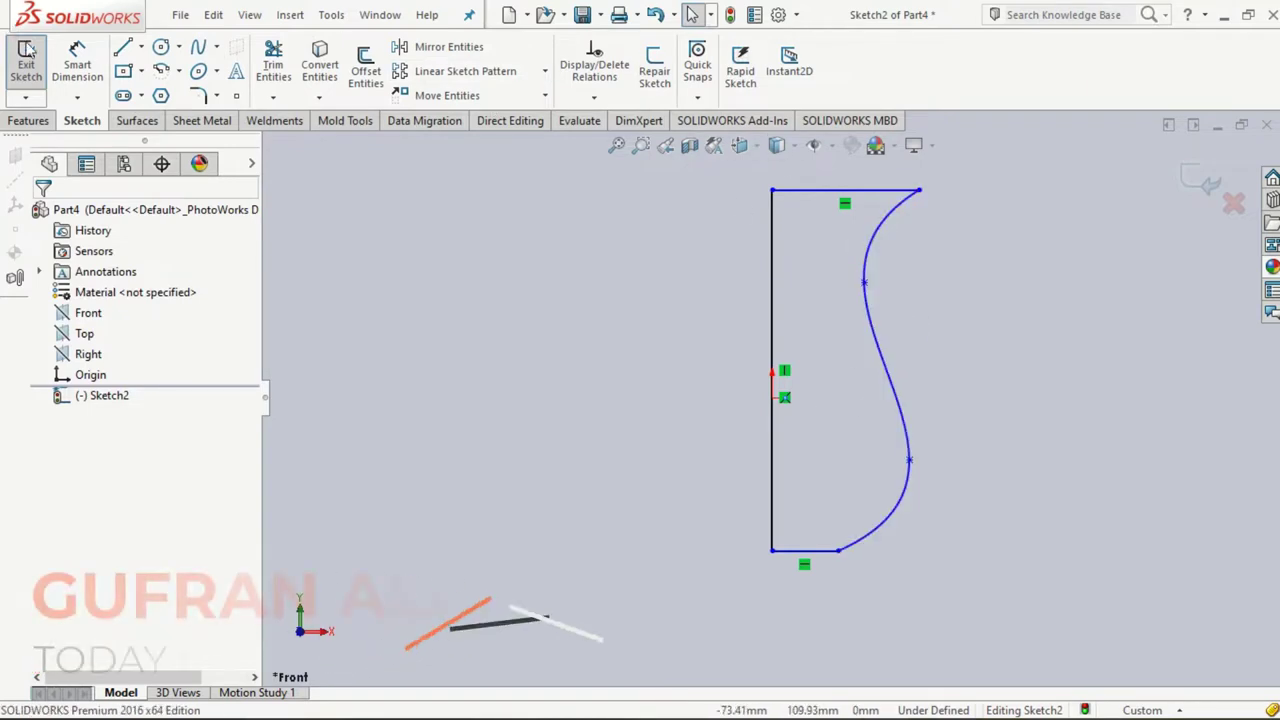
# - Dimension a spline point's offset from the vertical line and correct its value
pyautogui.click(77, 65)
pyautogui.click(864, 283)
pyautogui.click(771, 300)
pyautogui.click(866, 372)
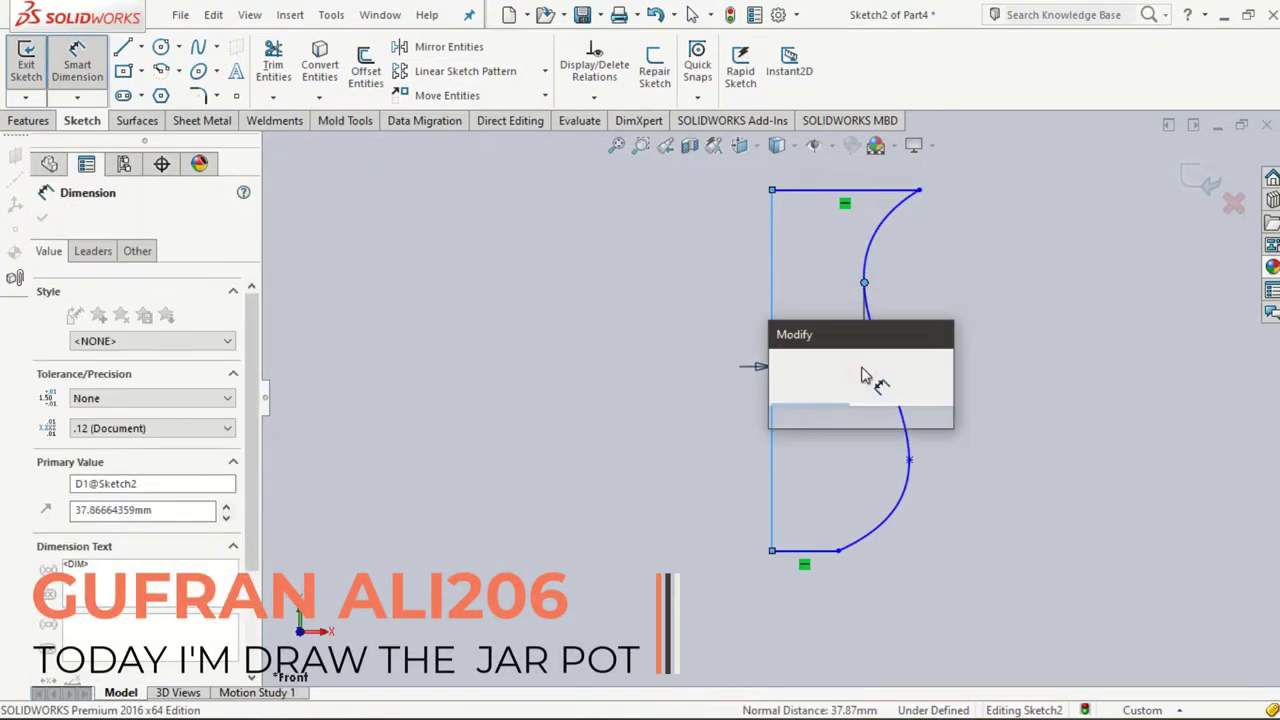
pyautogui.write('29')
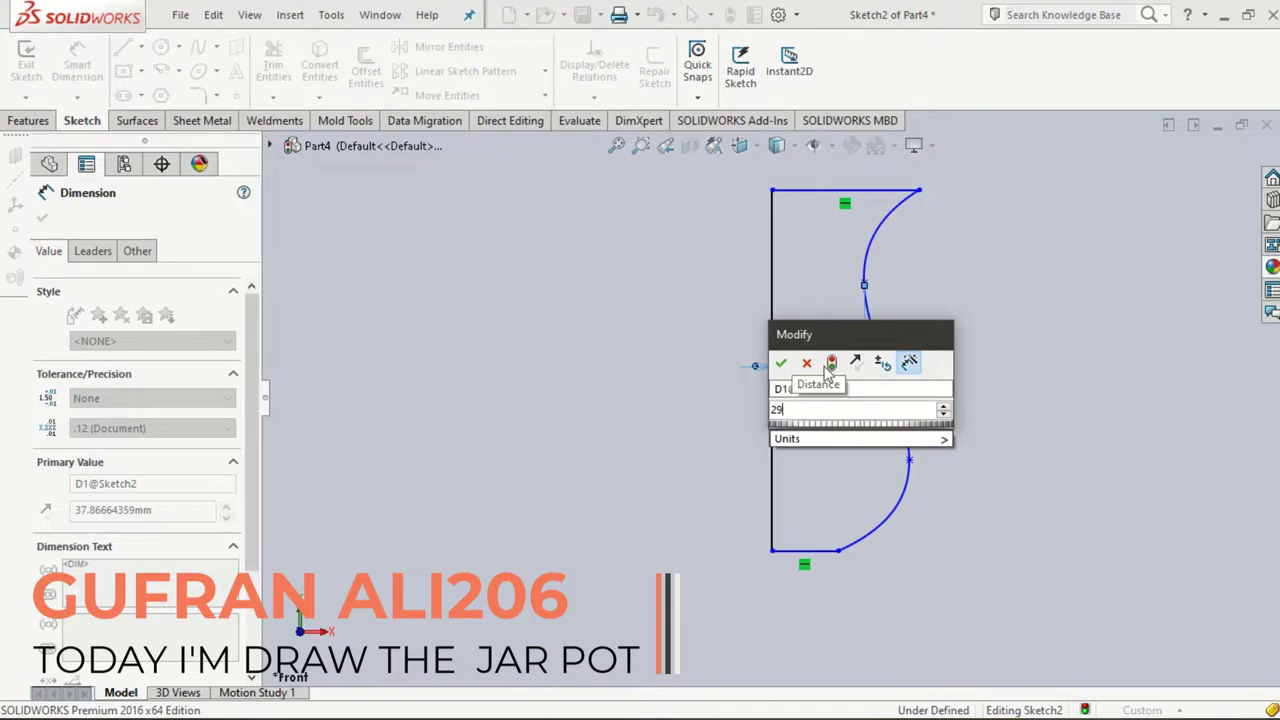
pyautogui.press('Return')
pyautogui.doubleClick(857, 350)
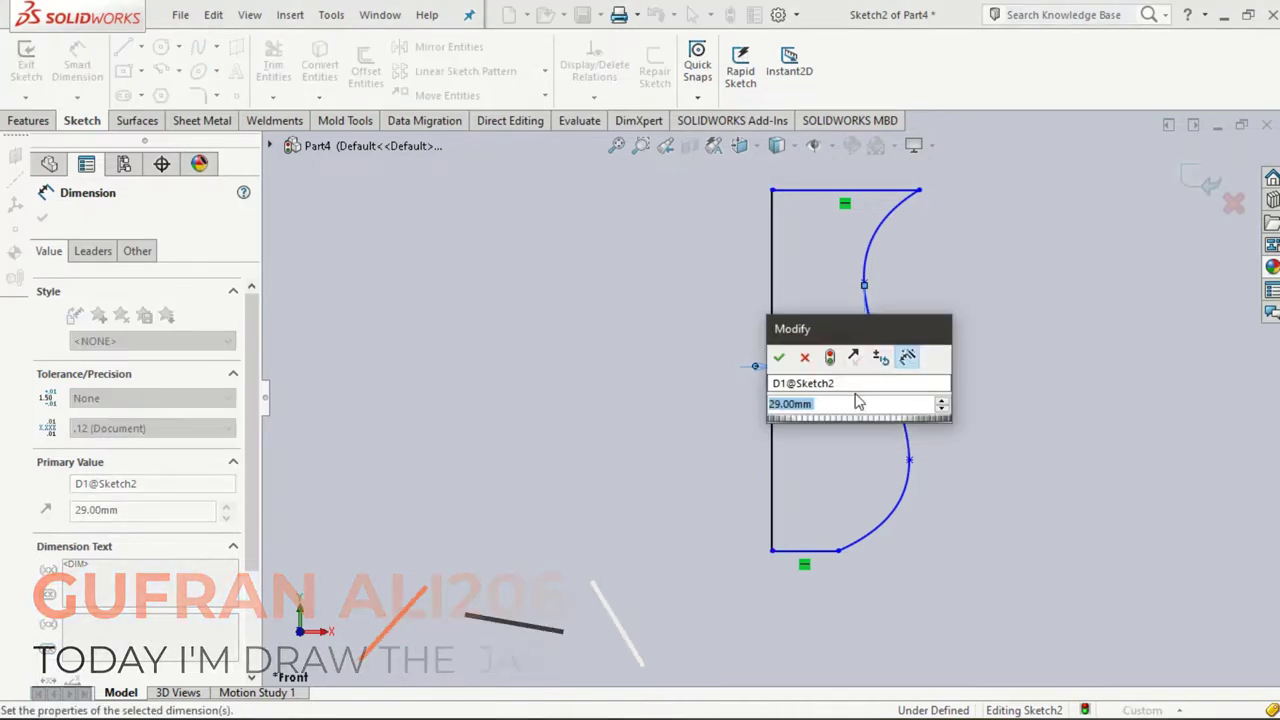
pyautogui.write('525')
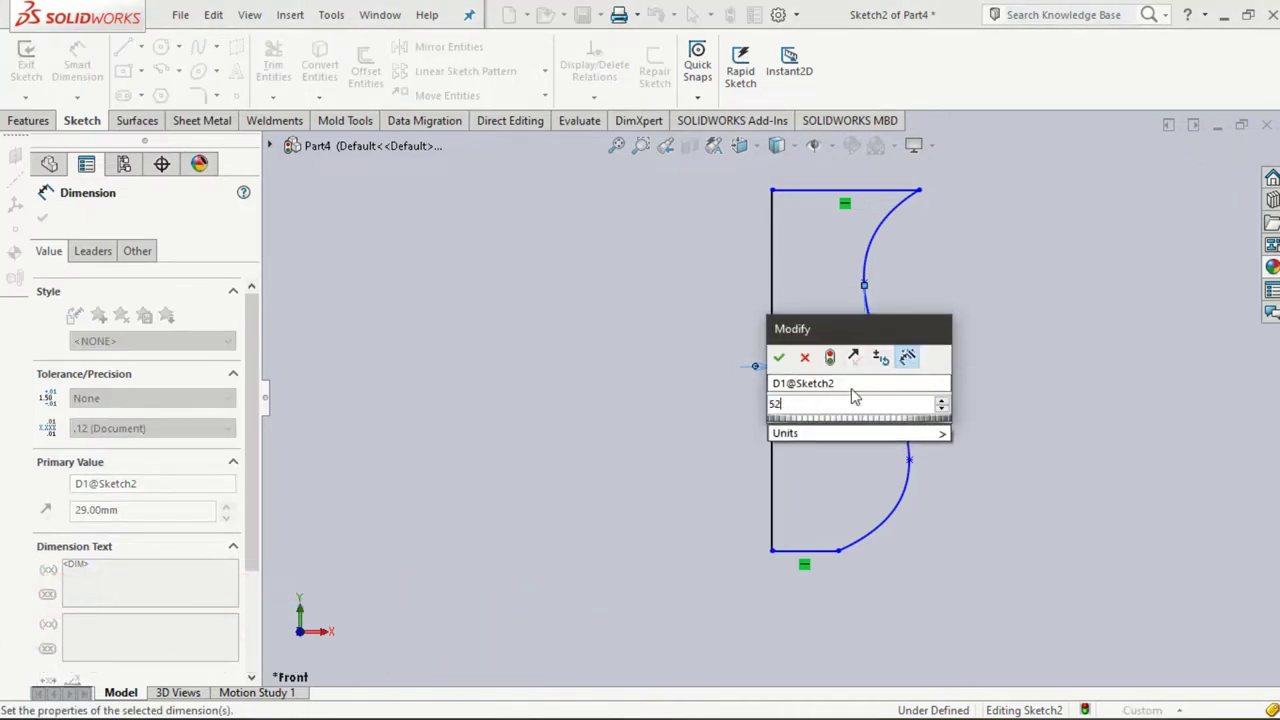
pyautogui.press('BackSpace')
pyautogui.press('BackSpace')
pyautogui.write('25')
pyautogui.press('Return')
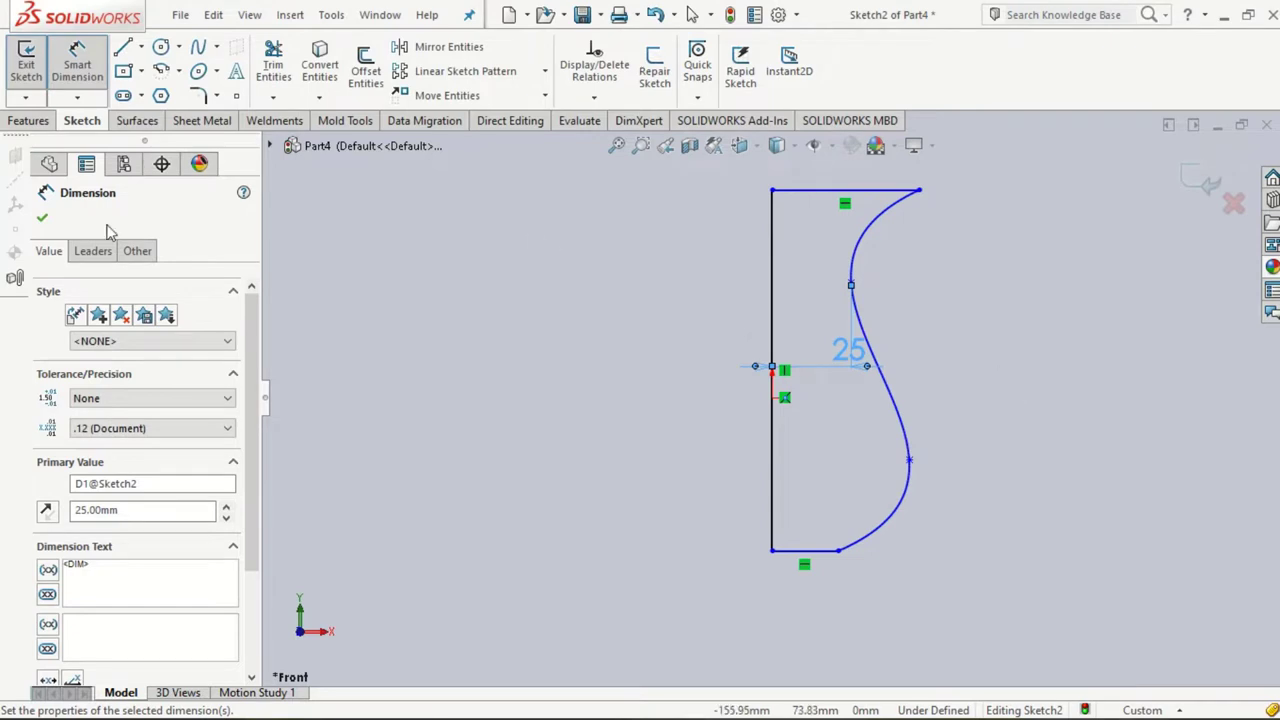
pyautogui.click(591, 363)
# - Cancel a premature revolve, return to Sketch2 and dimension the bottom width at 50
pyautogui.click(52, 120)
pyautogui.click(91, 71)
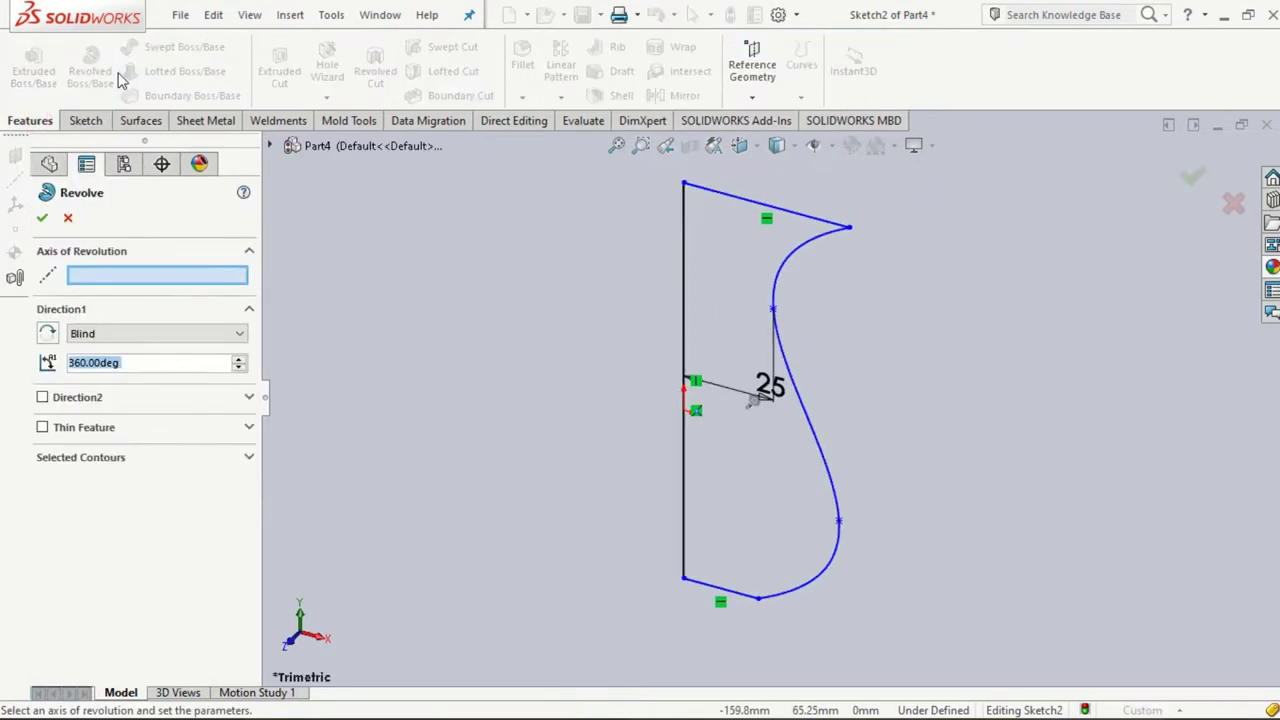
pyautogui.press('Escape')
pyautogui.click(83, 76)
pyautogui.click(95, 395)
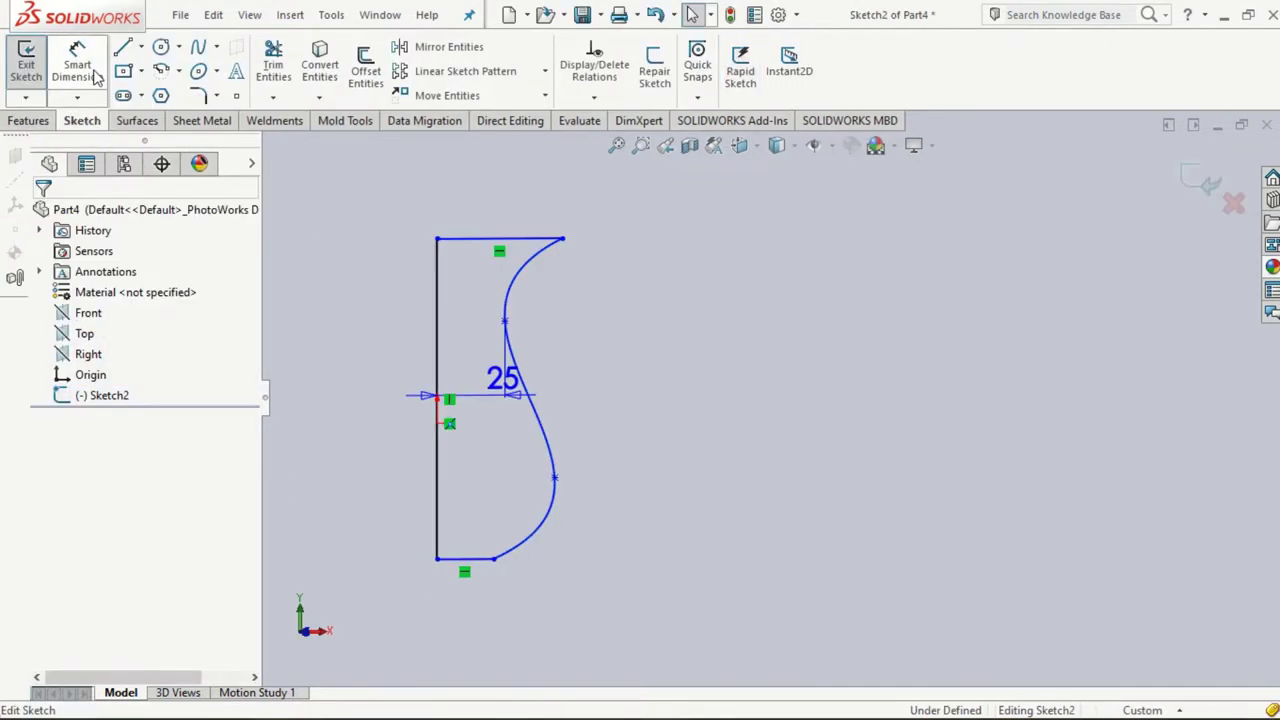
pyautogui.click(436, 492)
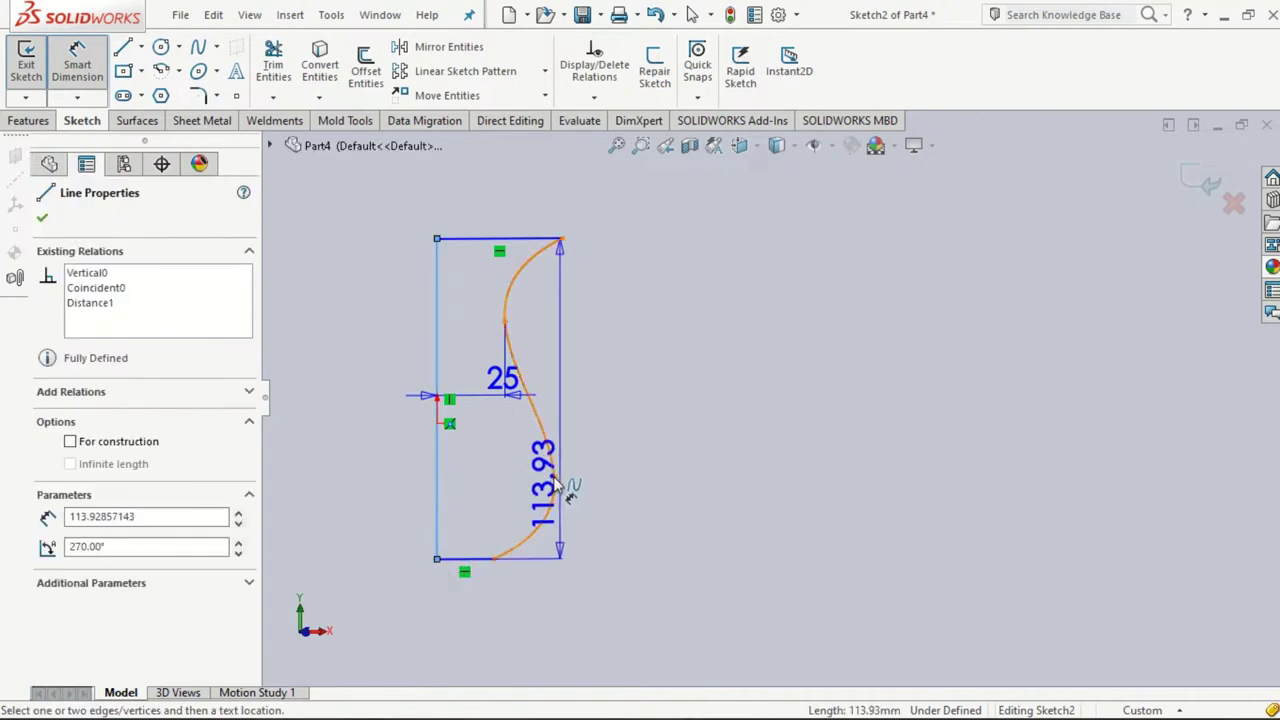
pyautogui.click(554, 479)
pyautogui.click(513, 631)
pyautogui.write('50')
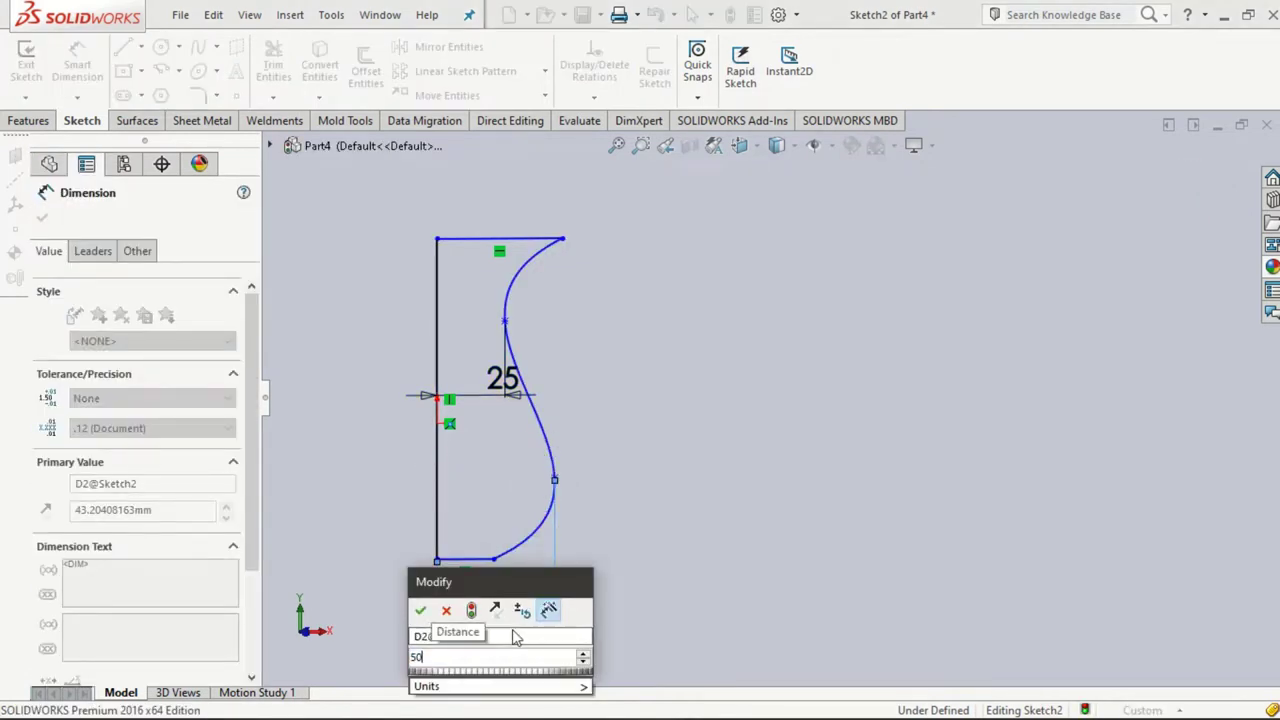
pyautogui.press('Return')
# - Dimension the top width at 30 and change the bottom width to 45
pyautogui.click(562, 238)
pyautogui.click(437, 239)
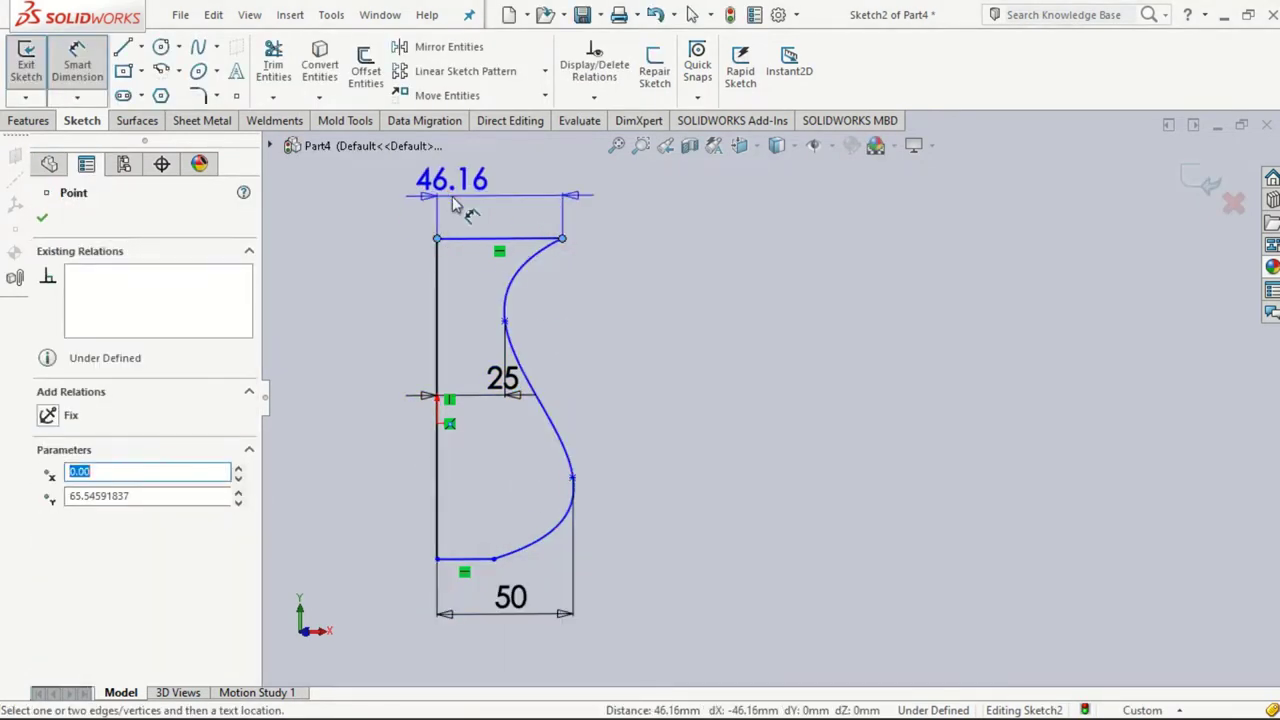
pyautogui.click(457, 200)
pyautogui.write('30')
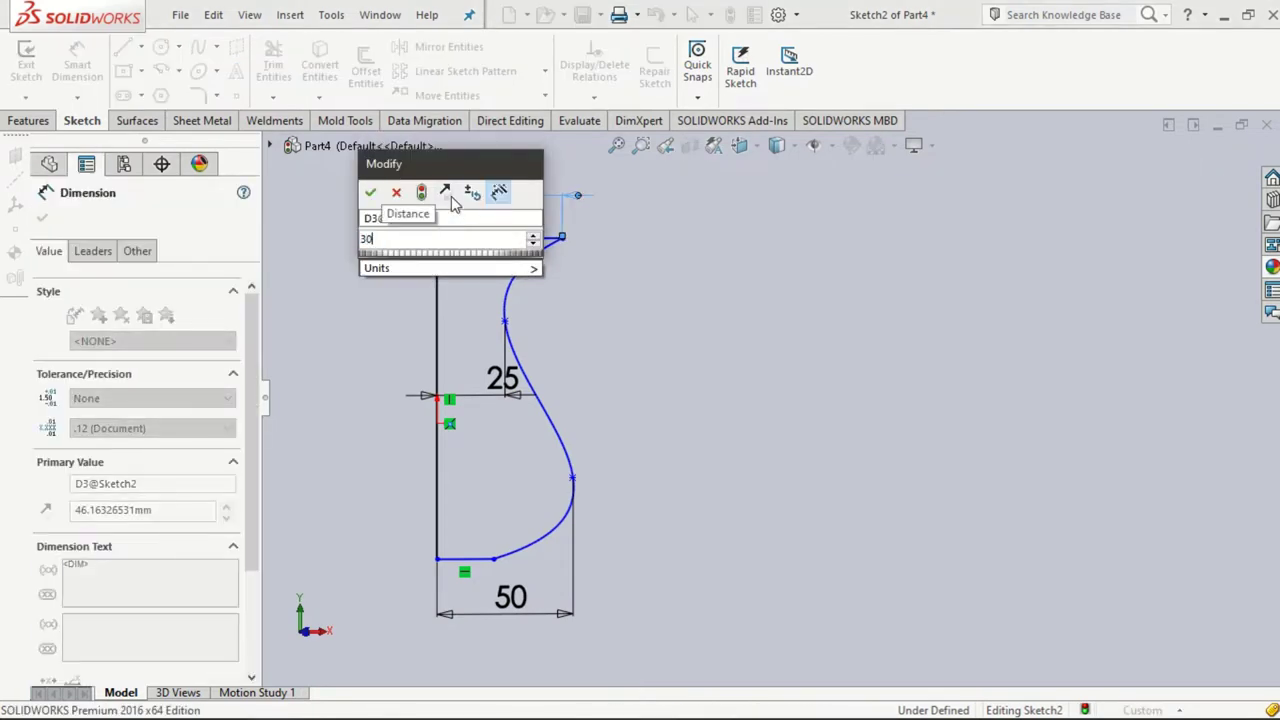
pyautogui.click(366, 191)
pyautogui.doubleClick(512, 598)
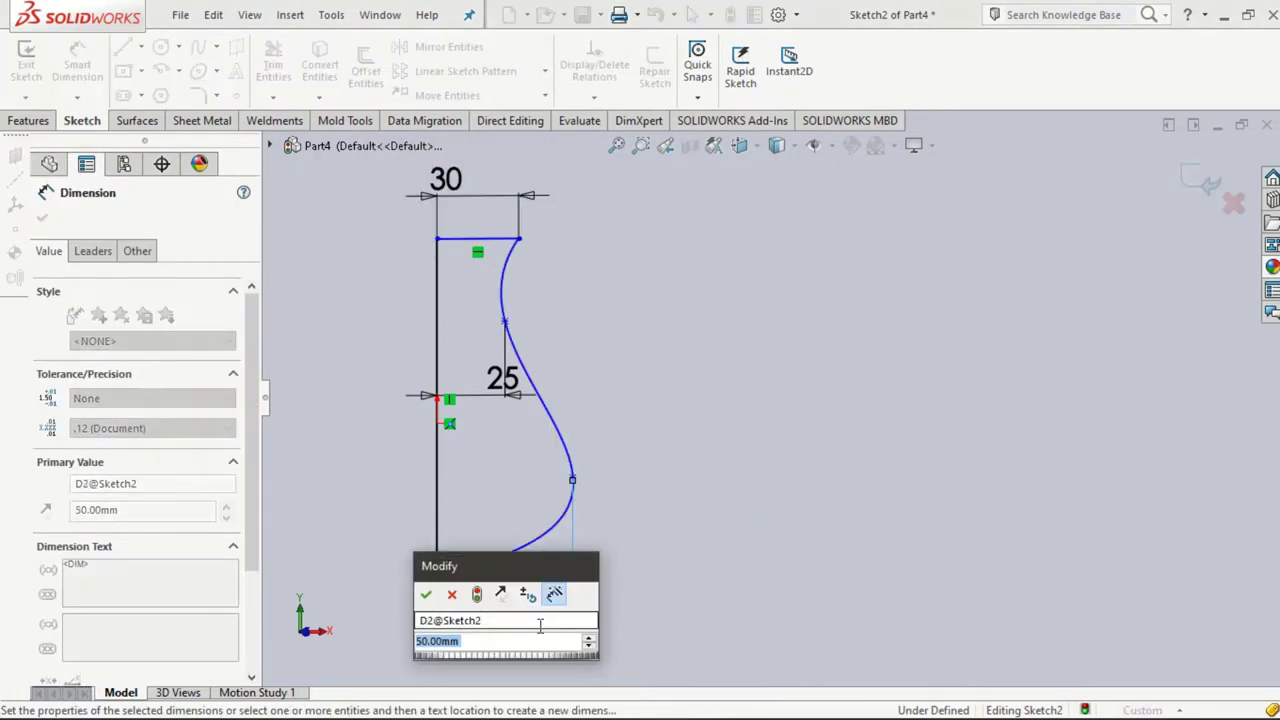
pyautogui.write('45')
pyautogui.click(423, 594)
# - Add a 15 mm spline offset from the vertical line and set the bottom width to 40
pyautogui.click(504, 323)
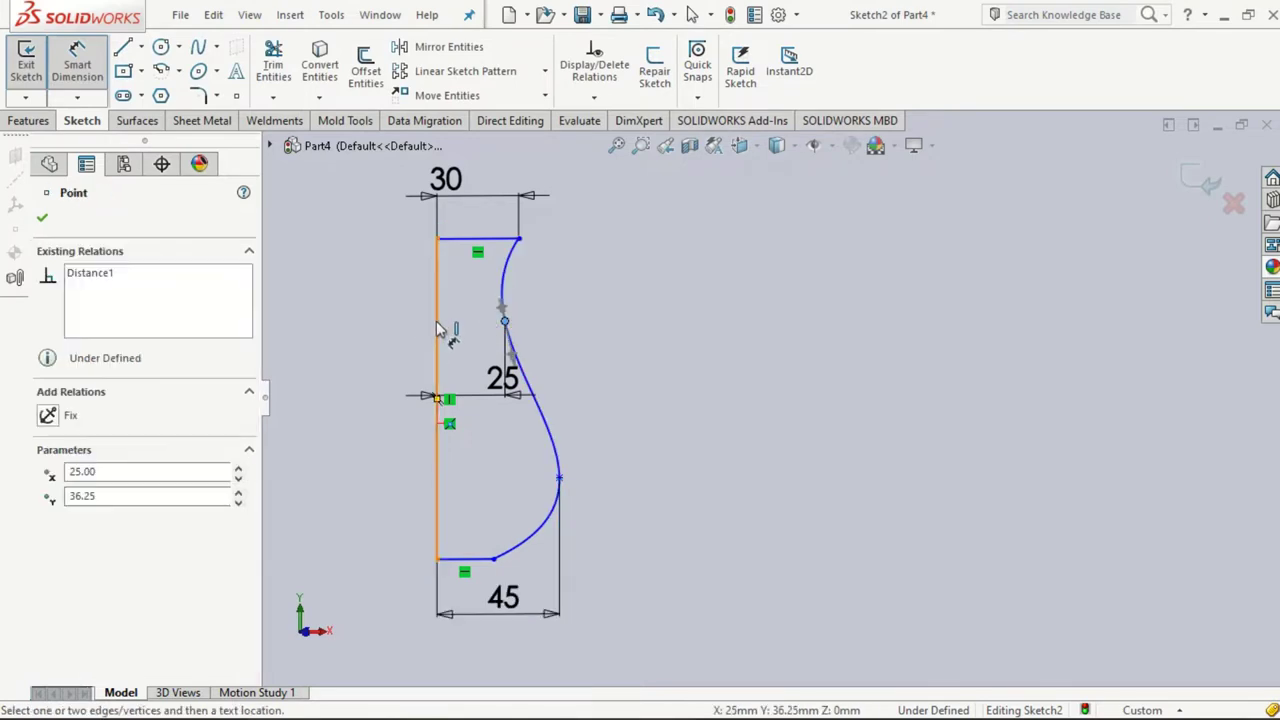
pyautogui.click(437, 330)
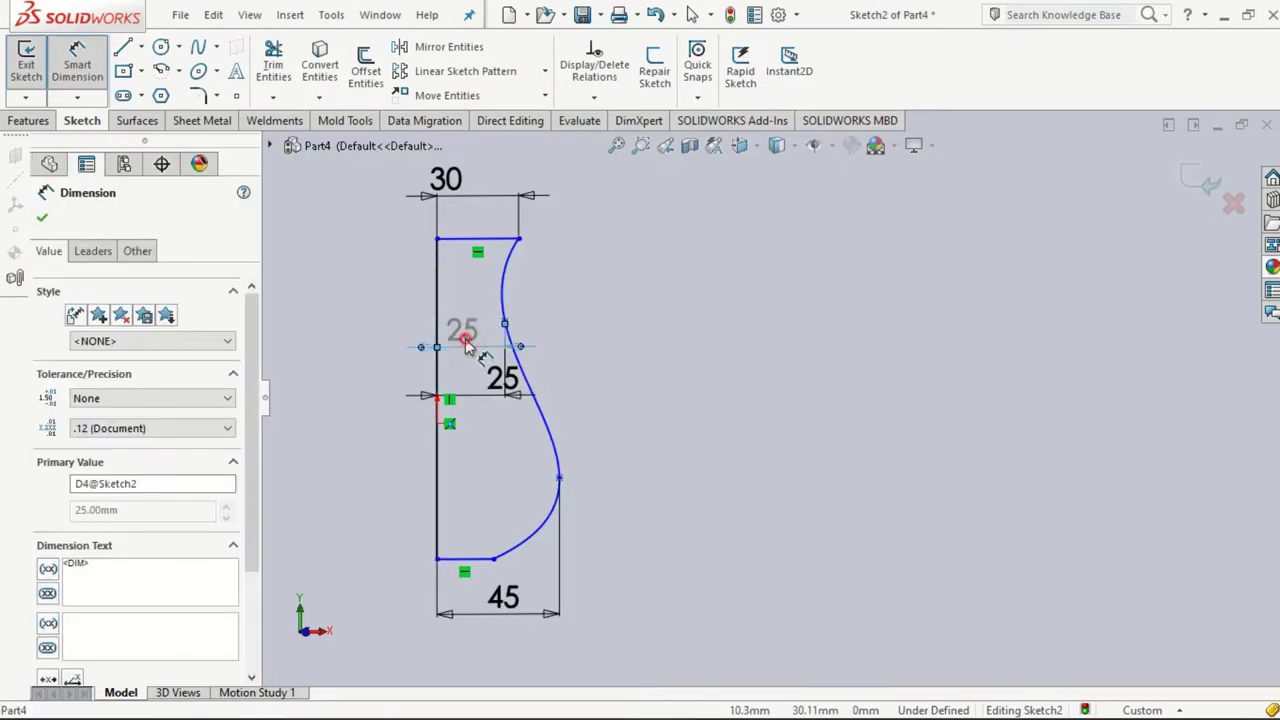
pyautogui.click(519, 393)
pyautogui.write('15')
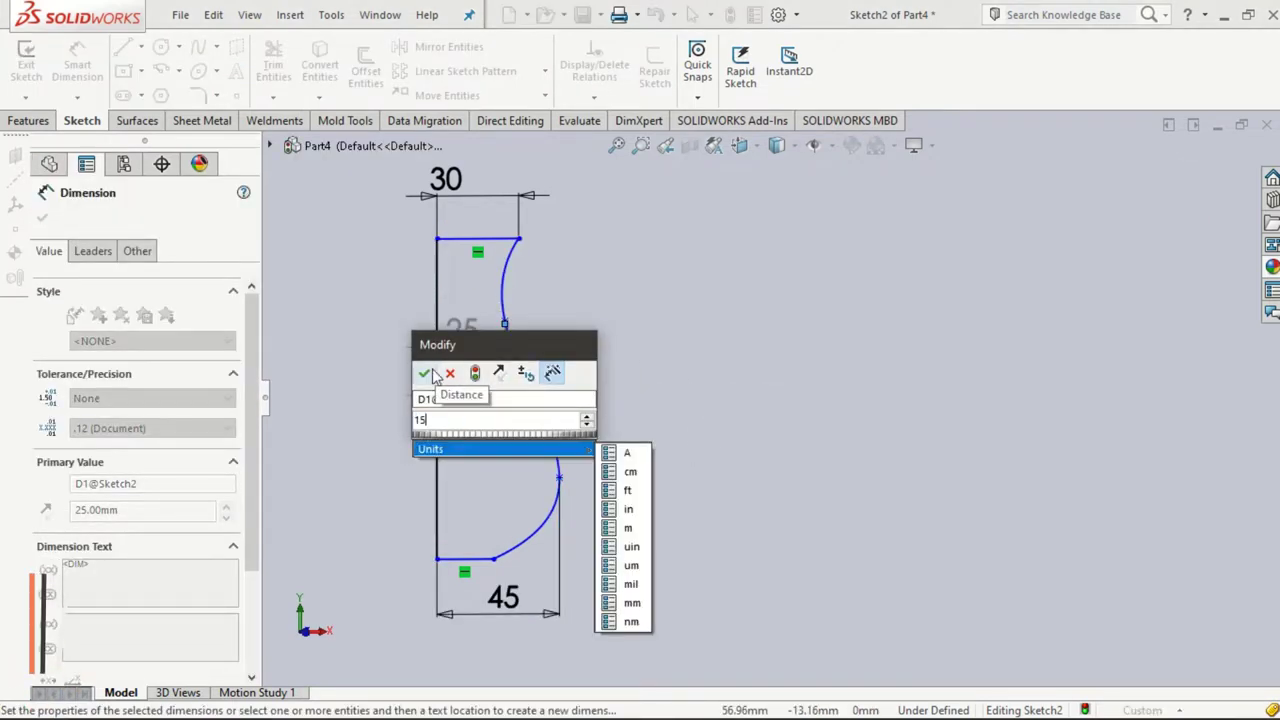
pyautogui.click(426, 370)
pyautogui.doubleClick(515, 600)
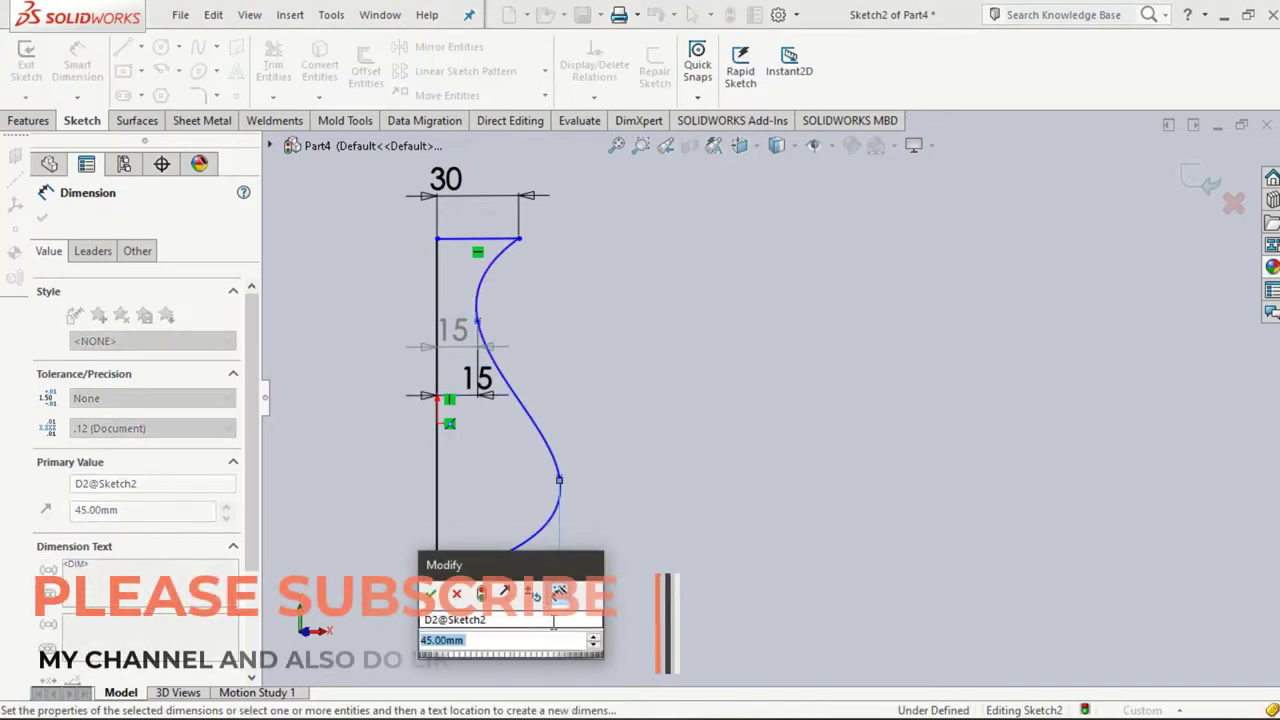
pyautogui.write('40')
pyautogui.press('Return')
# - Revolve the profile 360° around the vertical line and fit the vase in view
pyautogui.click(28, 120)
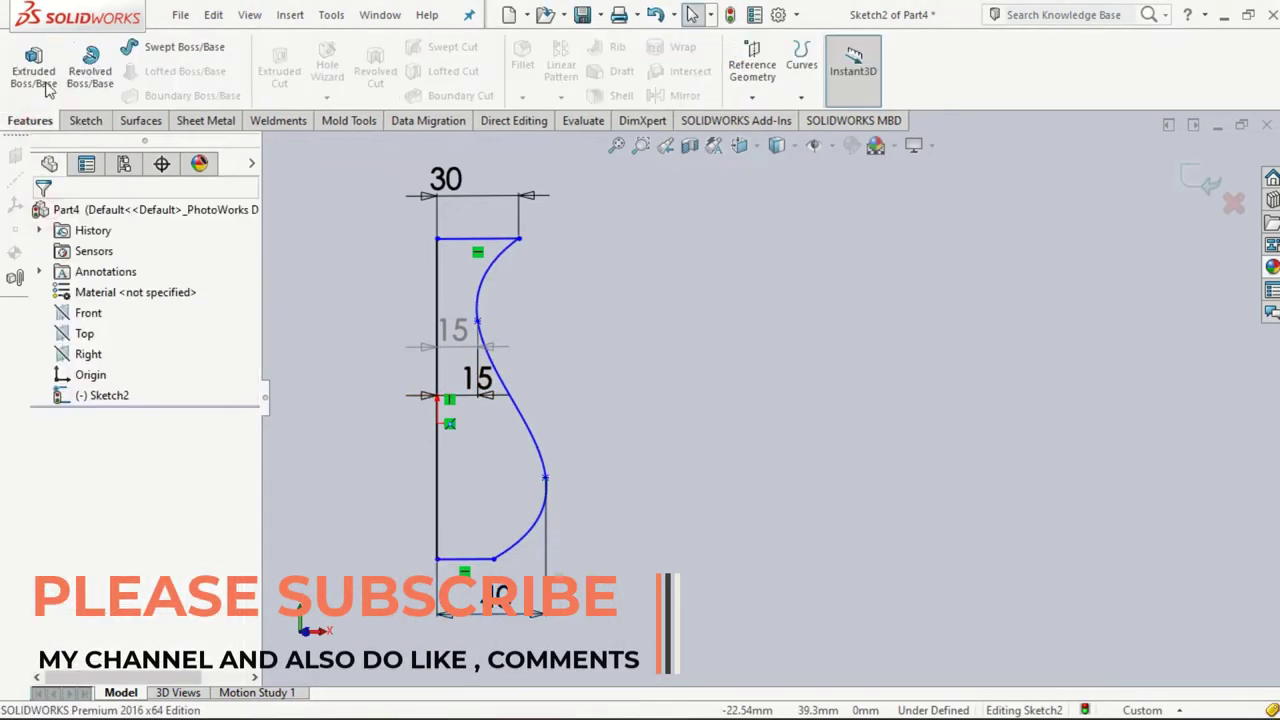
pyautogui.click(90, 65)
pyautogui.click(436, 467)
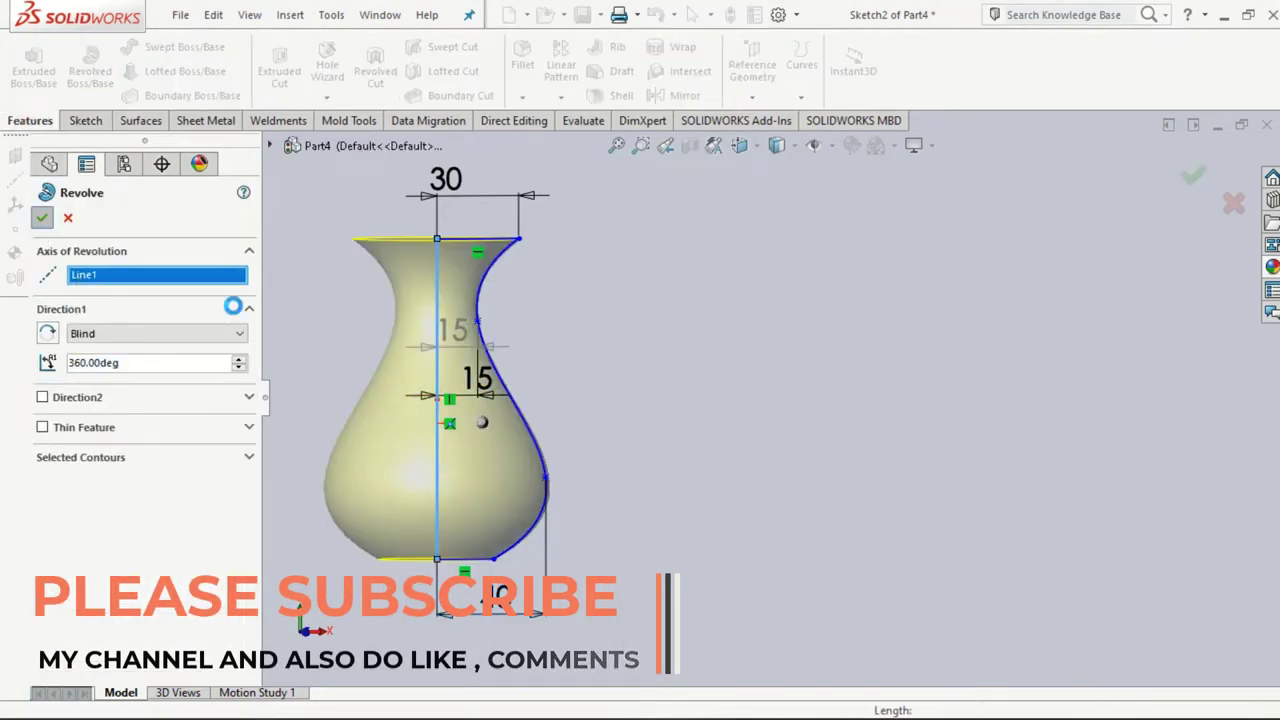
pyautogui.press('Return')
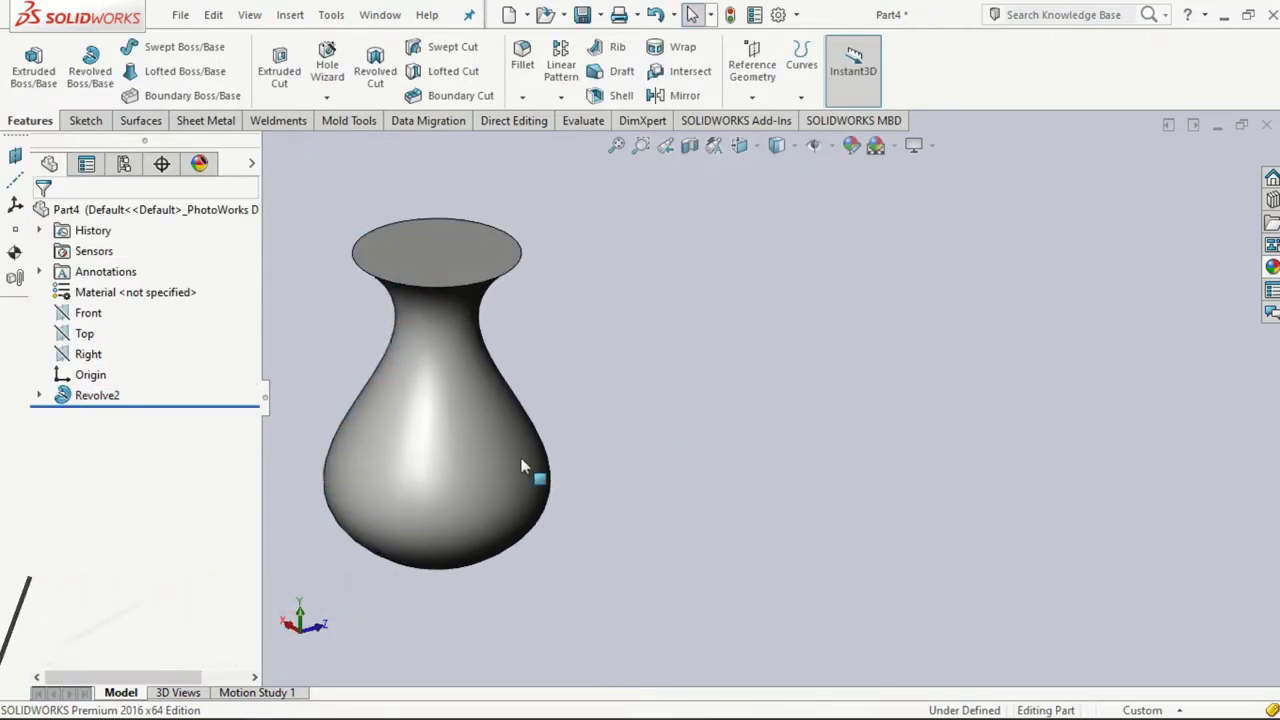
pyautogui.press('f')
# - Discard an empty Right-plane sketch and switch to the side view for a new sketch
pyautogui.click(88, 355)
pyautogui.click(97, 326)
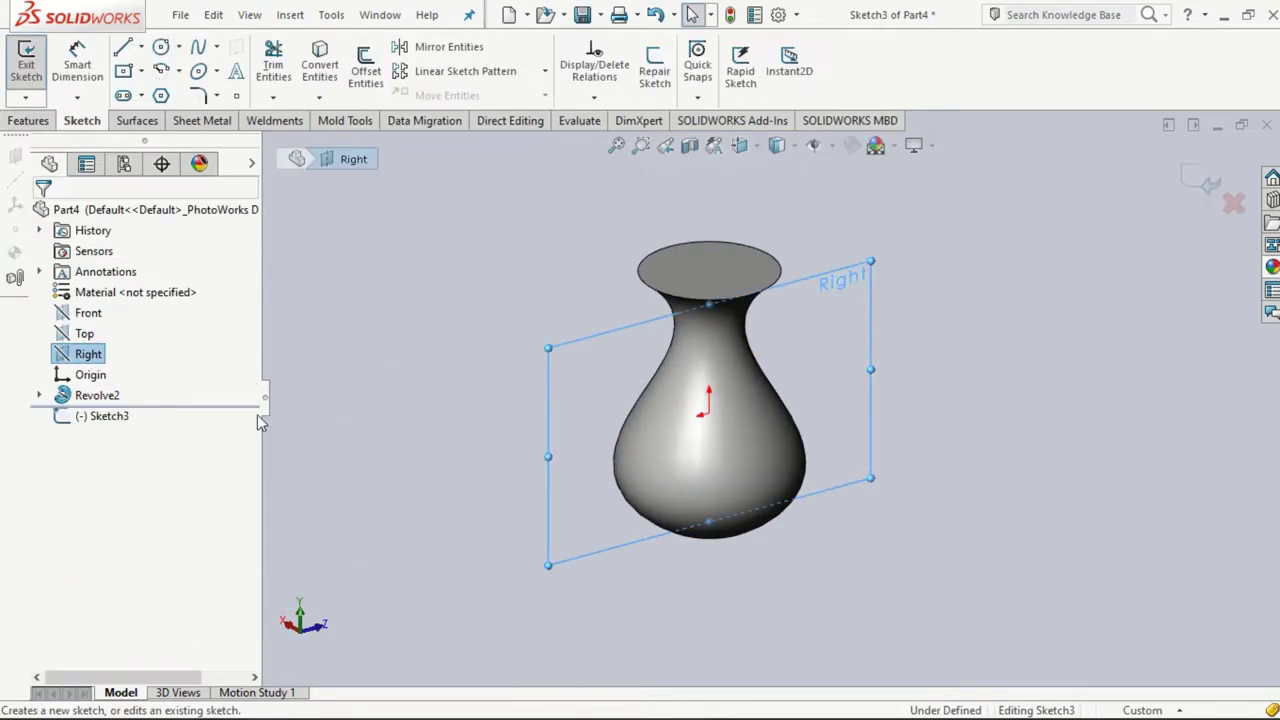
pyautogui.rightClick(468, 435)
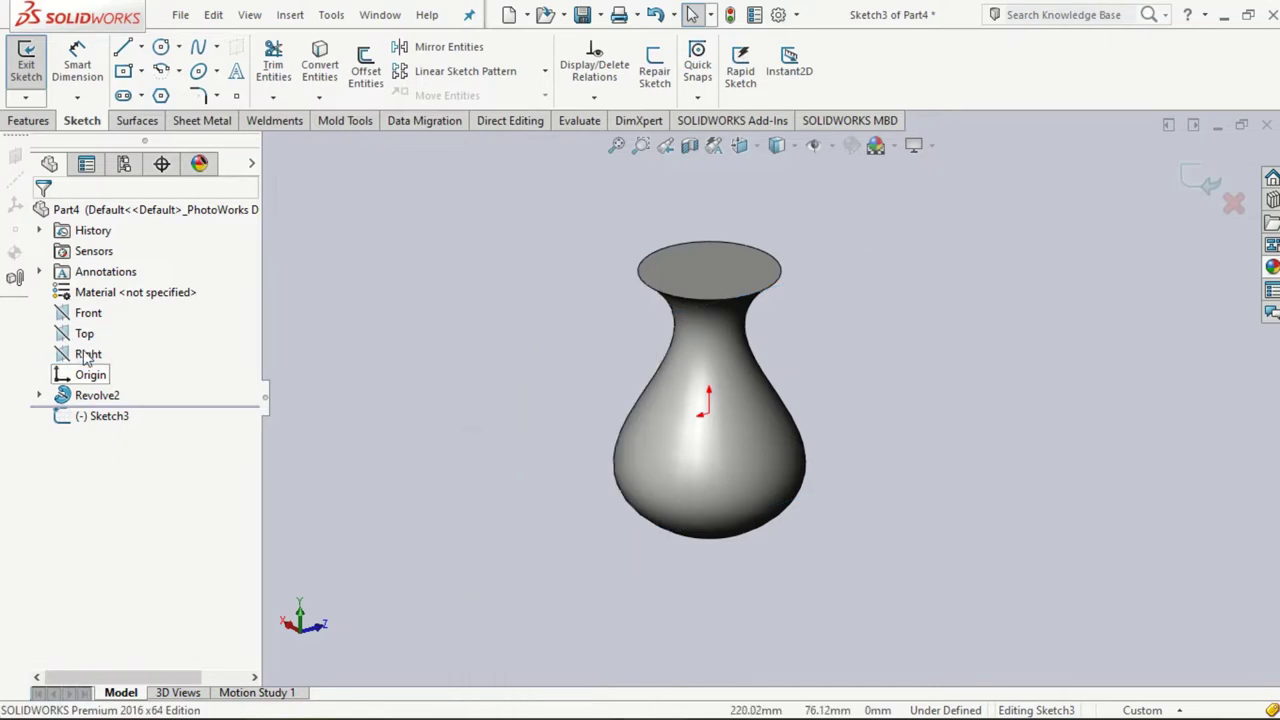
pyautogui.click(88, 354)
pyautogui.hotkey('ctrl', 'z')
pyautogui.hotkey('ctrl', '3')
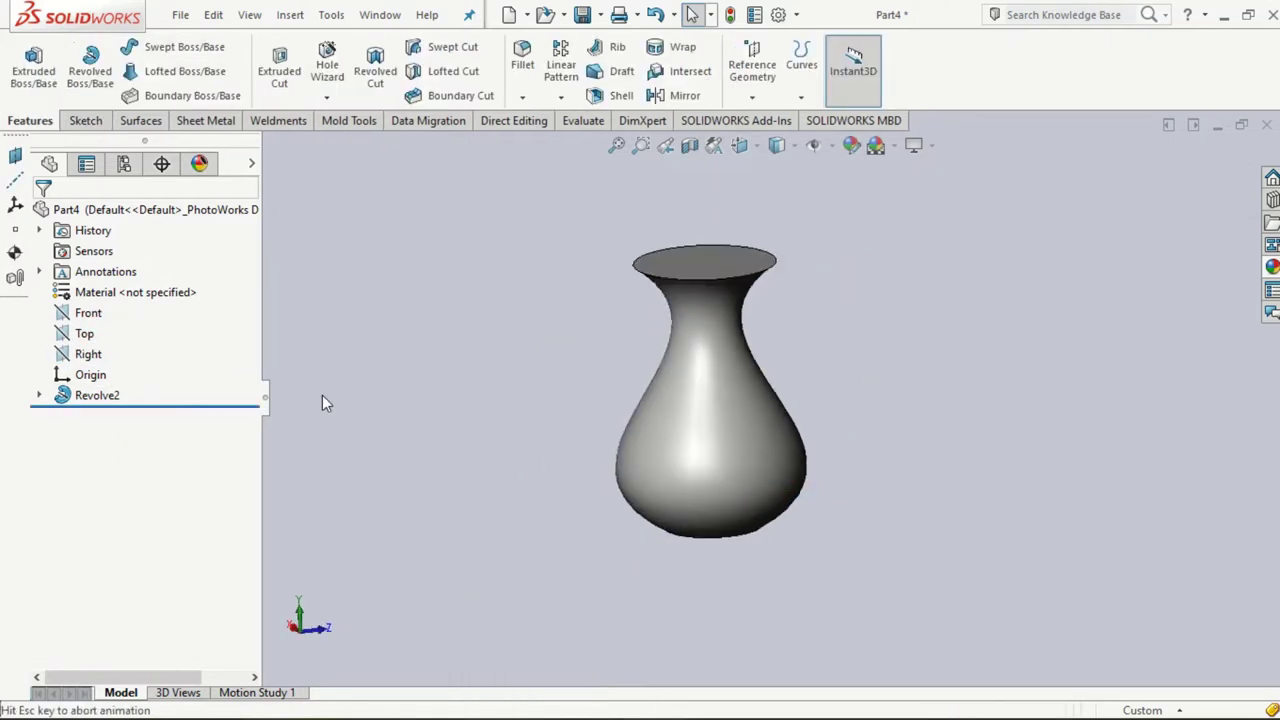
pyautogui.click(83, 120)
pyautogui.click(26, 60)
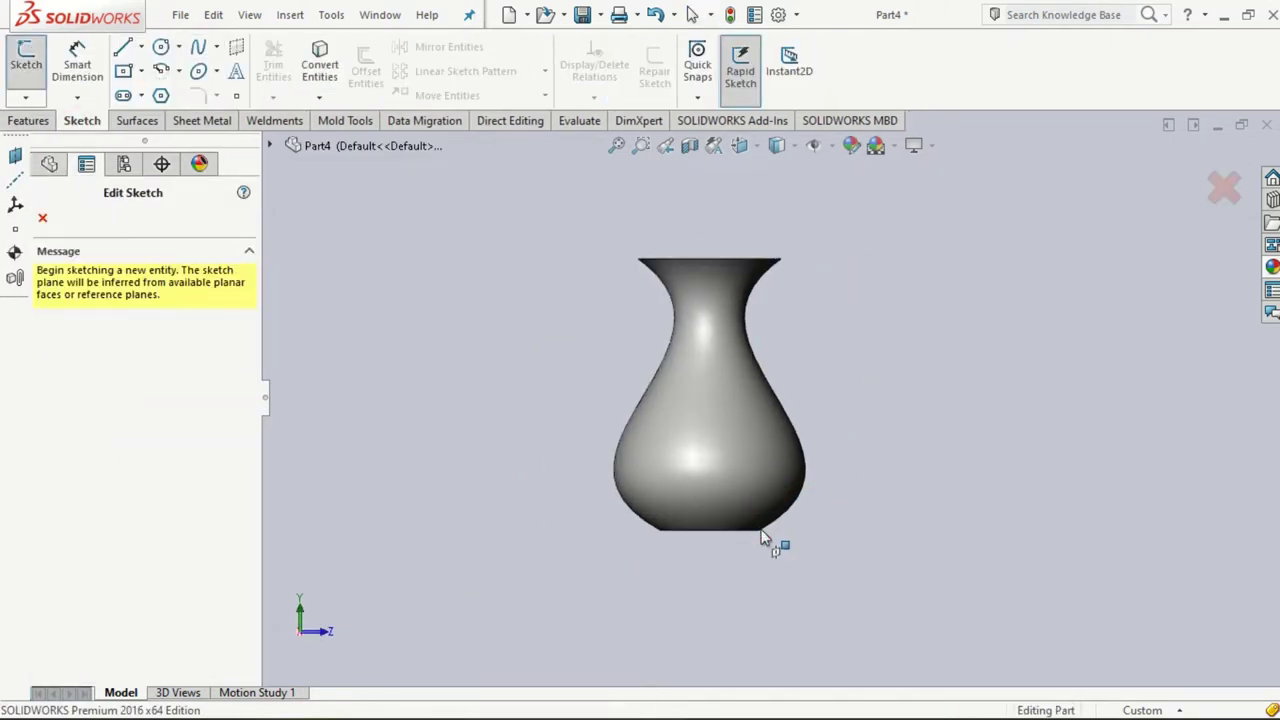
# - On the Right plane, trace the vase's right side with a spline from base to rim
pyautogui.click(88, 354)
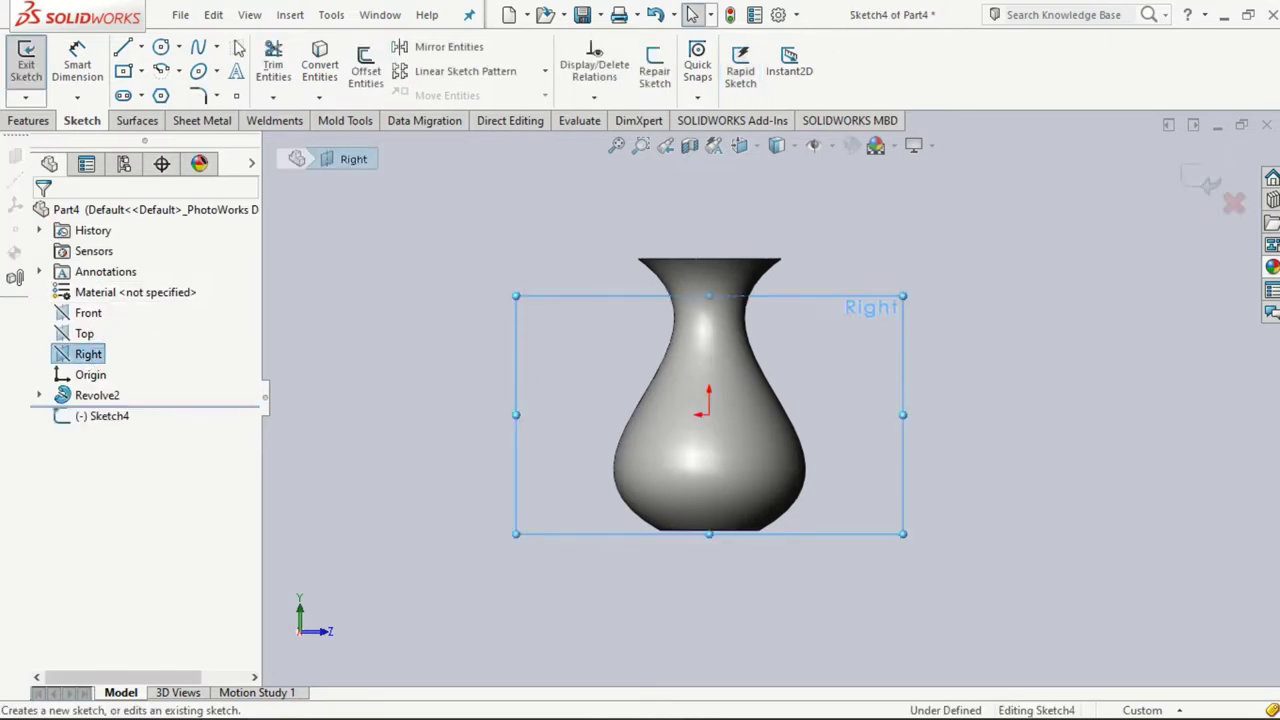
pyautogui.click(760, 530)
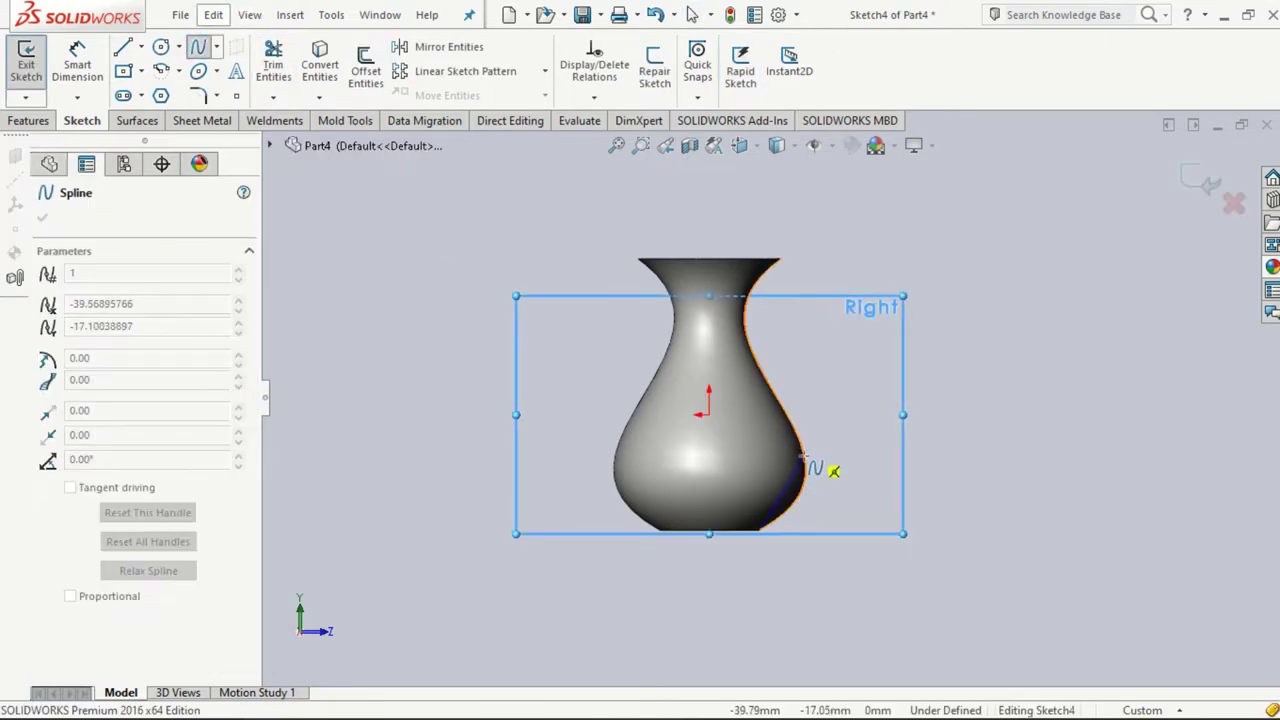
pyautogui.click(749, 346)
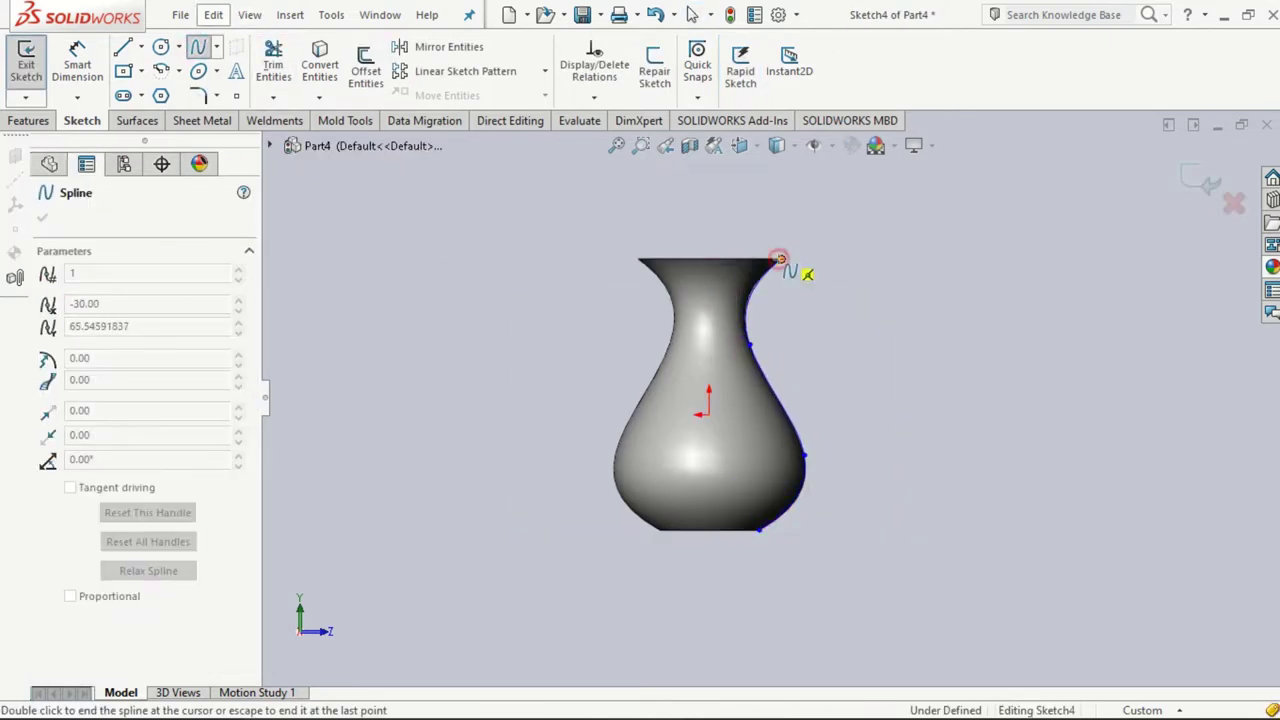
pyautogui.doubleClick(782, 265)
pyautogui.press('Escape')
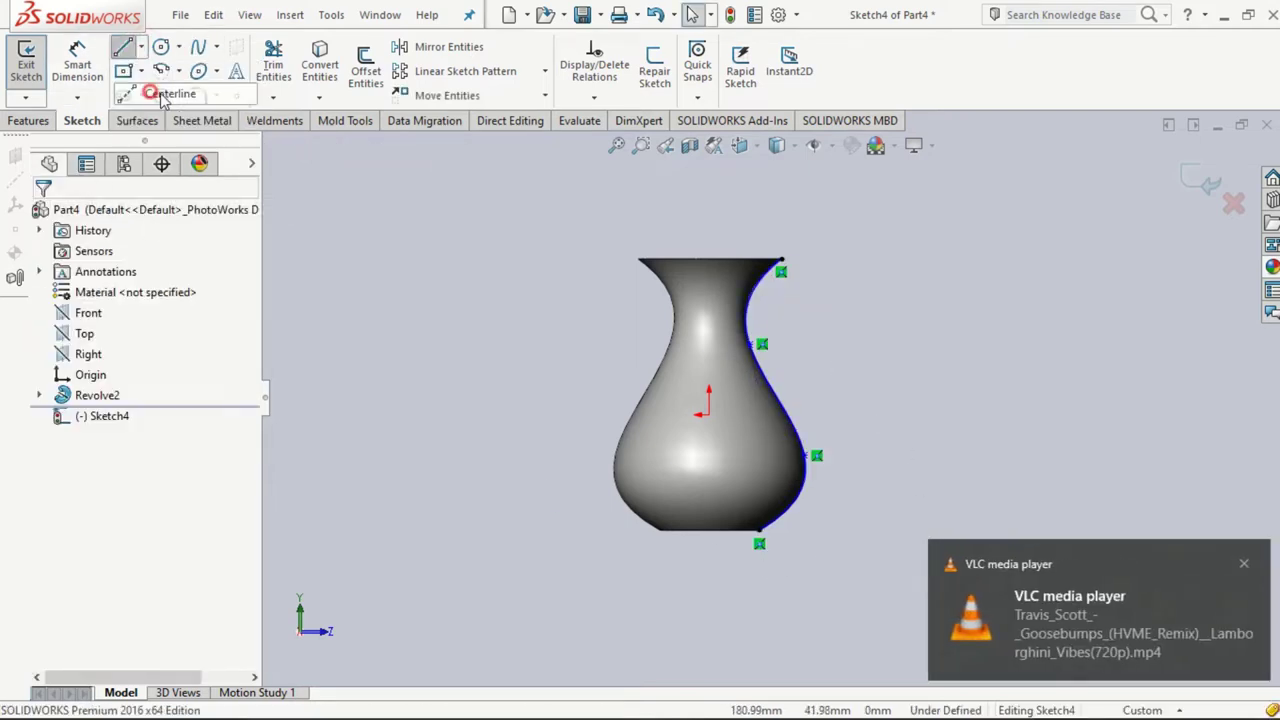
# - Add a vertical centerline from the rim centre down to the base and exit the sketch
pyautogui.click(163, 94)
pyautogui.click(709, 258)
pyautogui.rightClick(712, 531)
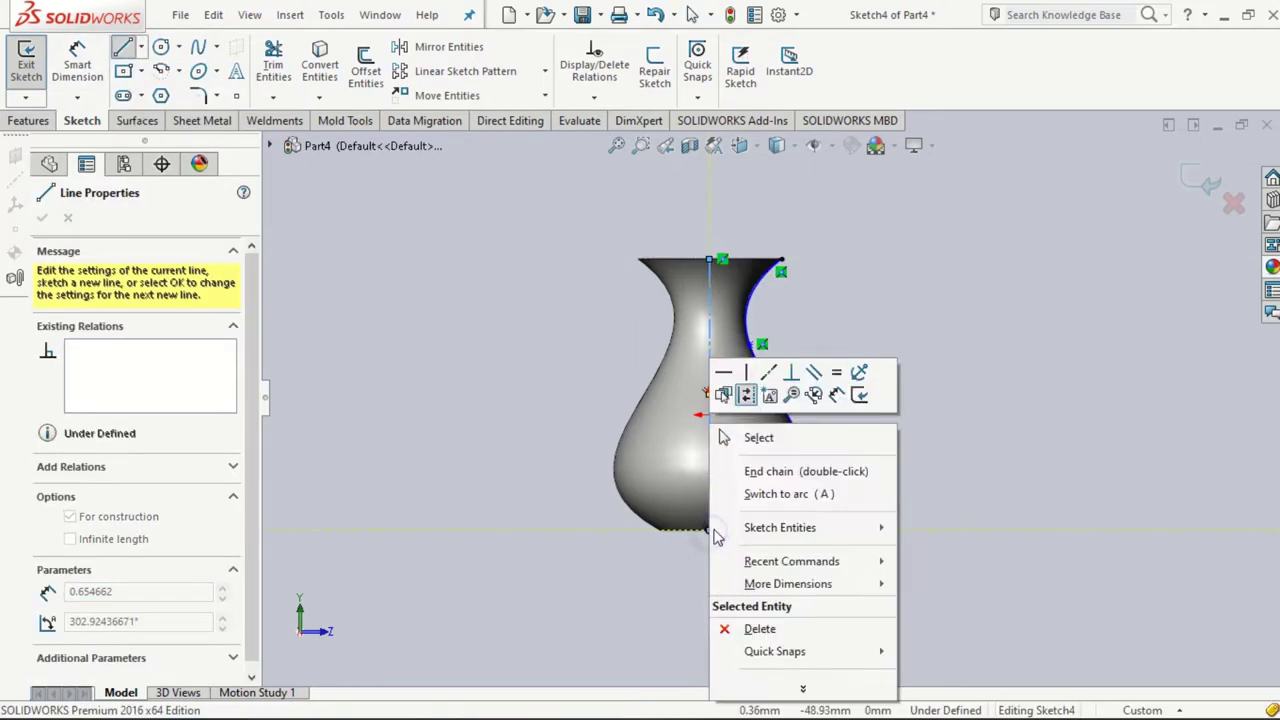
pyautogui.click(758, 437)
pyautogui.click(29, 120)
pyautogui.click(175, 46)
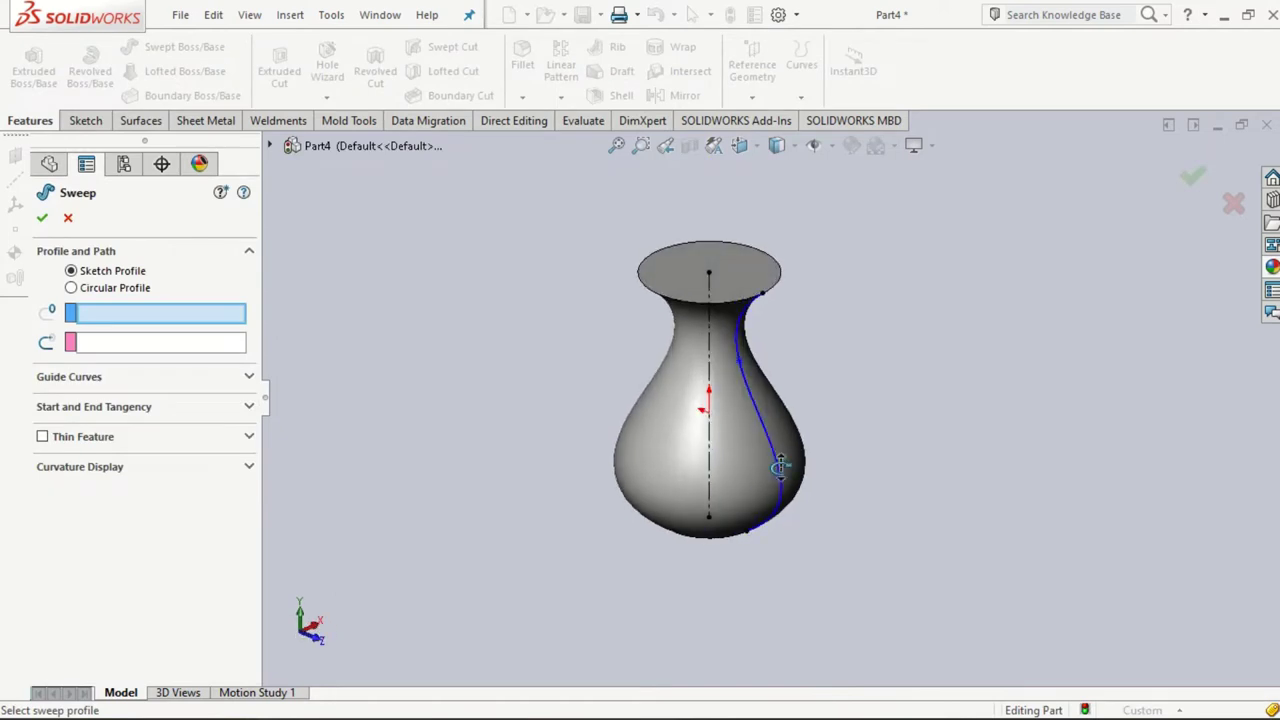
# - Sweep a 10 mm circular profile along the Sketch4 spline to form the rib
pyautogui.click(71, 287)
pyautogui.click(776, 430)
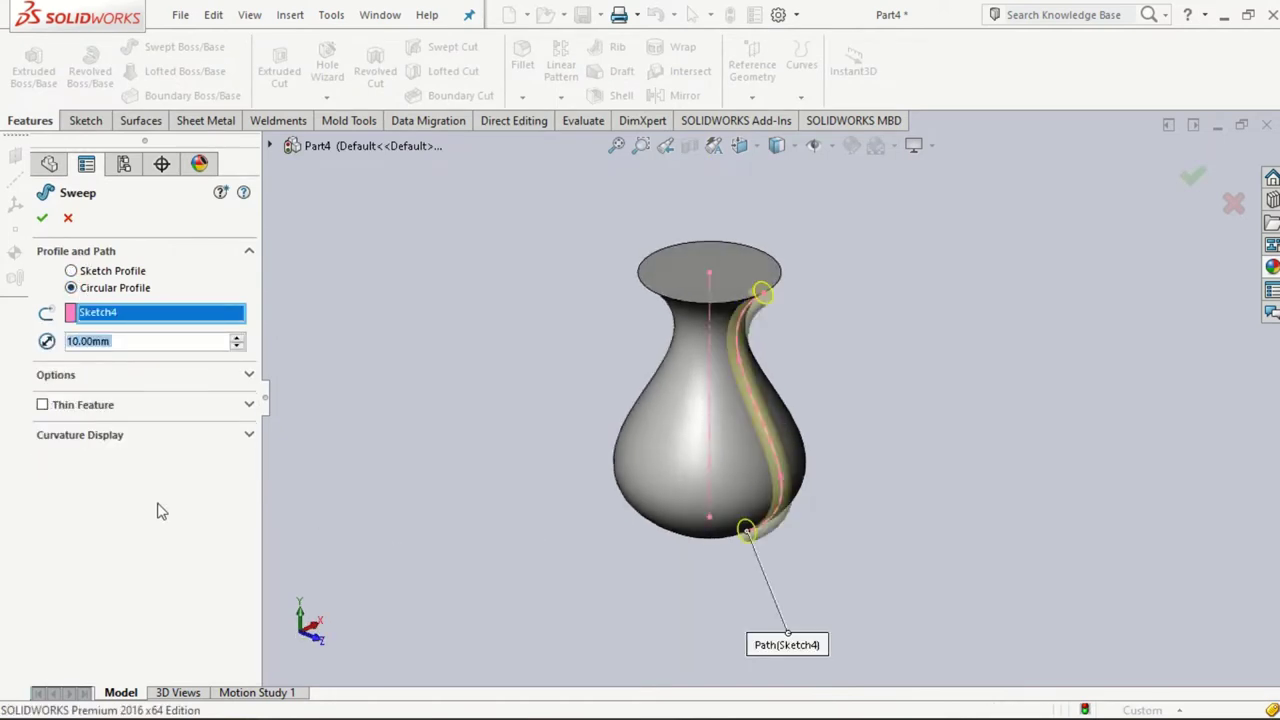
pyautogui.moveTo(466, 380); pyautogui.dragTo(389, 503, button='middle')
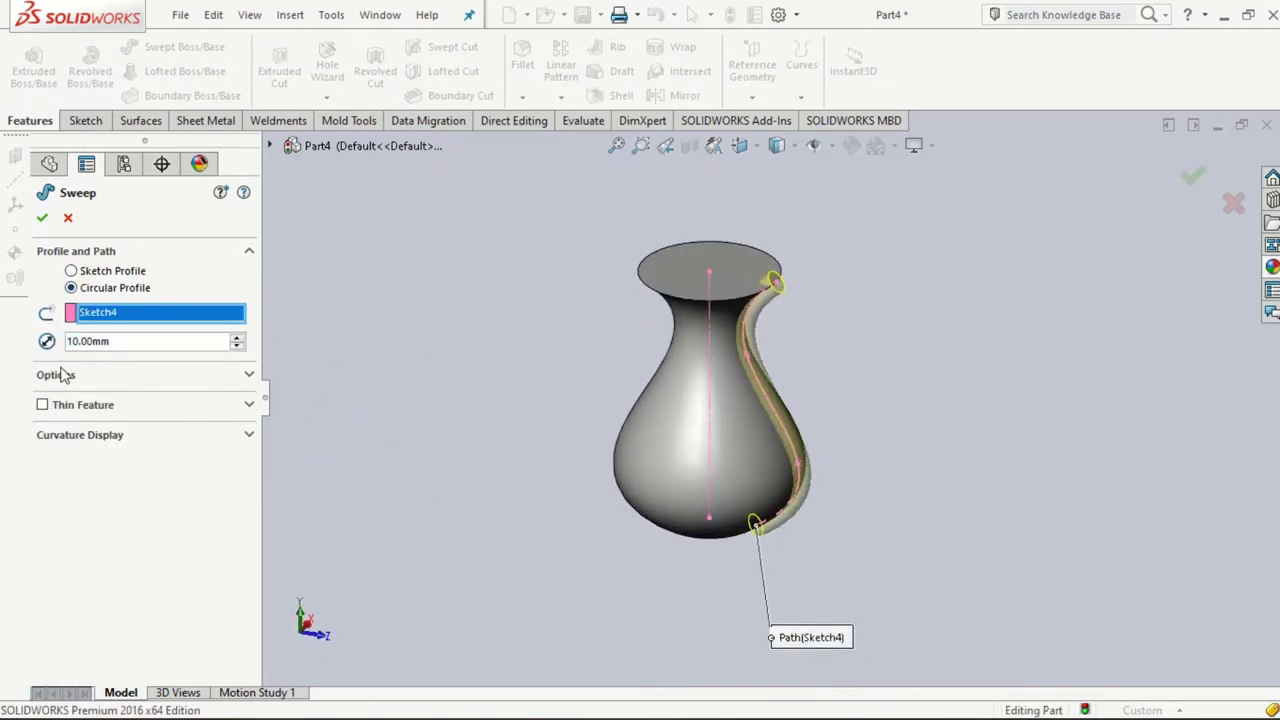
pyautogui.click(62, 410)
pyautogui.click(64, 408)
pyautogui.click(147, 374)
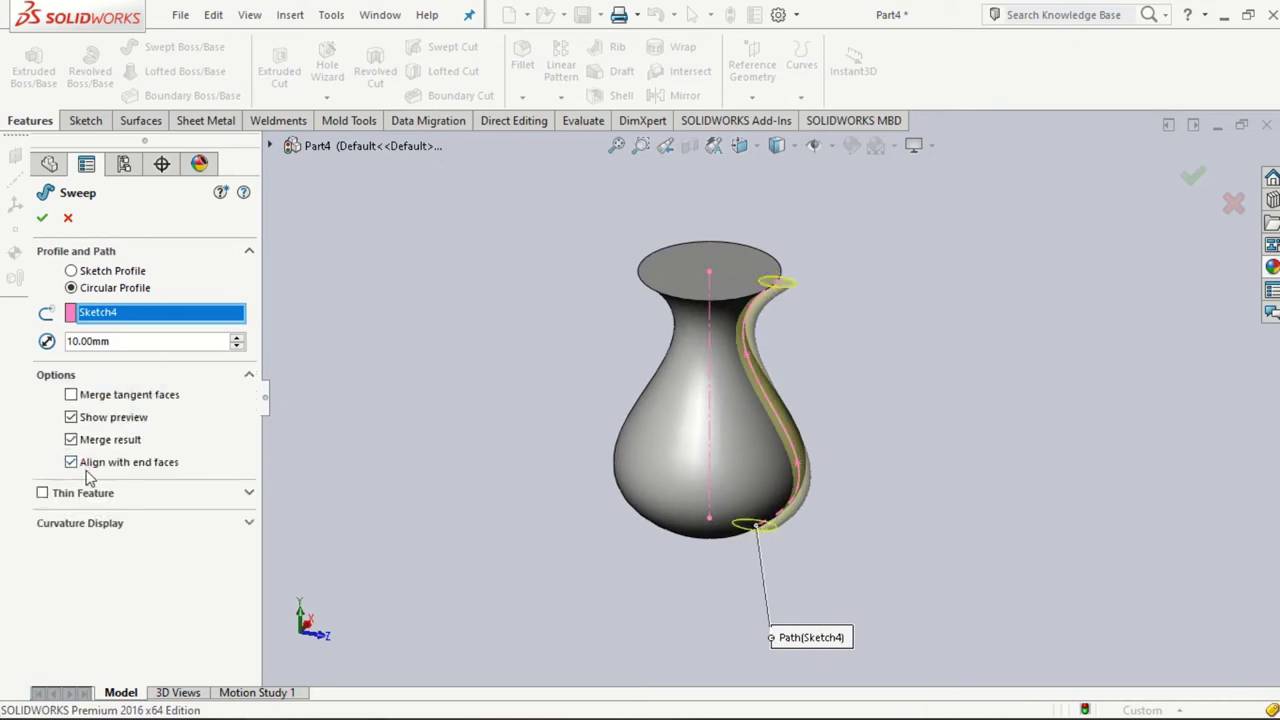
pyautogui.click(42, 217)
# - Set up a circular pattern about the top rim edge with 15 instances
pyautogui.click(561, 70)
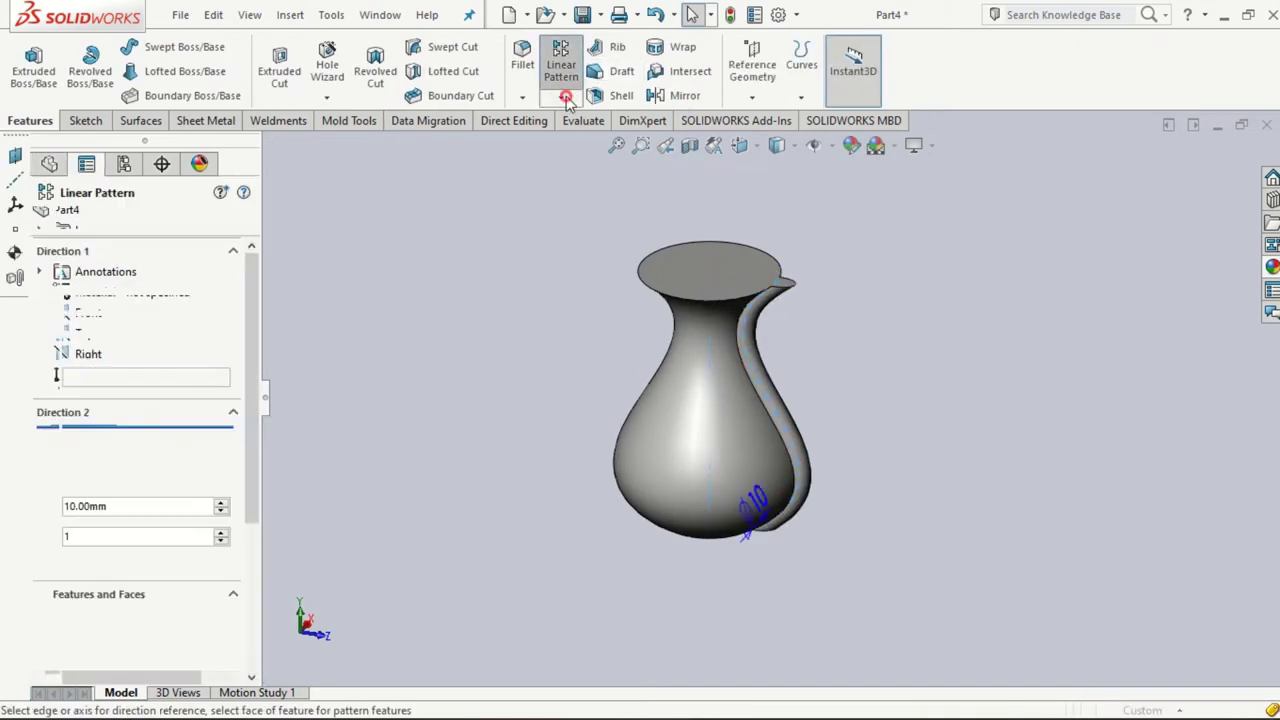
pyautogui.press('Escape')
pyautogui.click(561, 97)
pyautogui.click(600, 128)
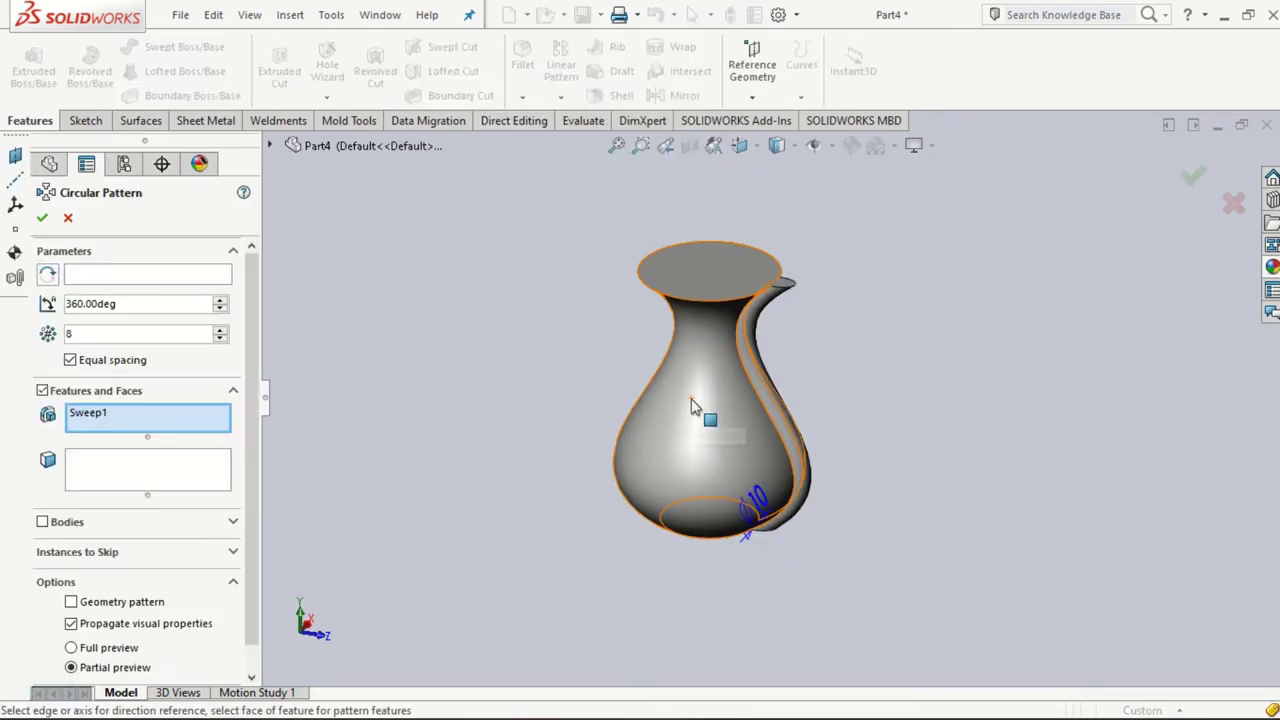
pyautogui.click(115, 428)
pyautogui.press('Delete')
pyautogui.click(147, 273)
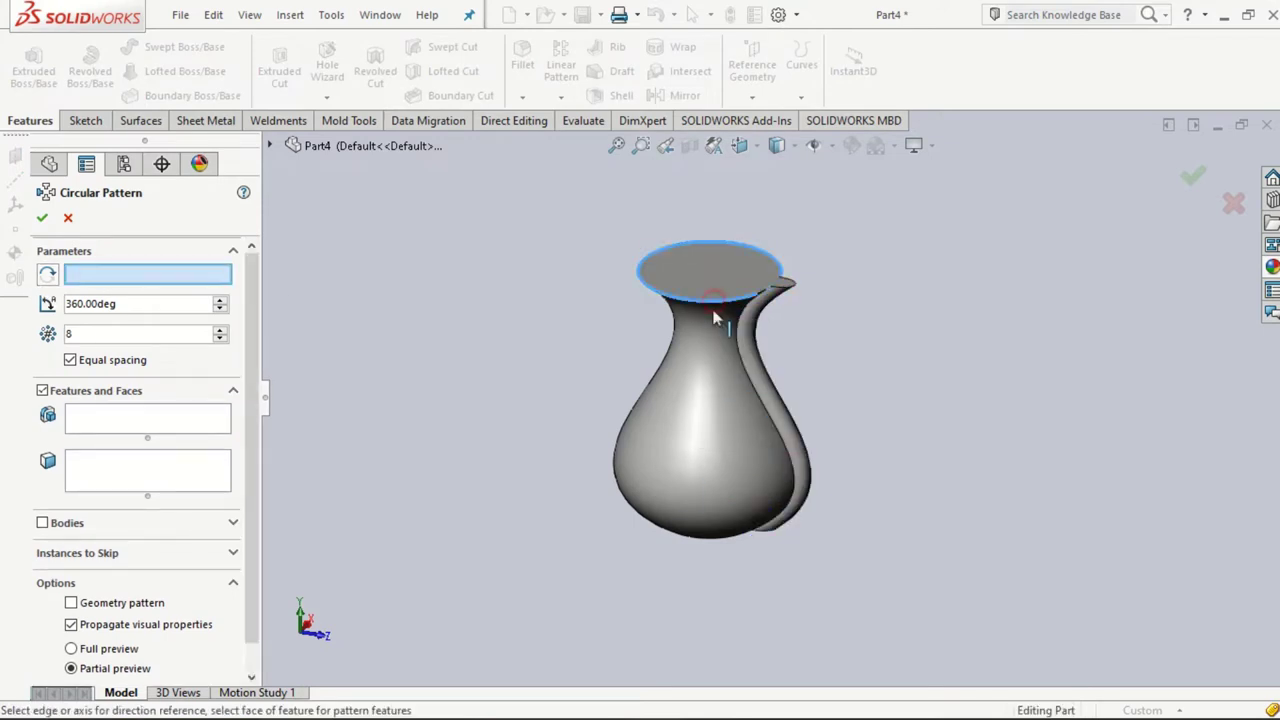
pyautogui.click(713, 299)
pyautogui.click(706, 465)
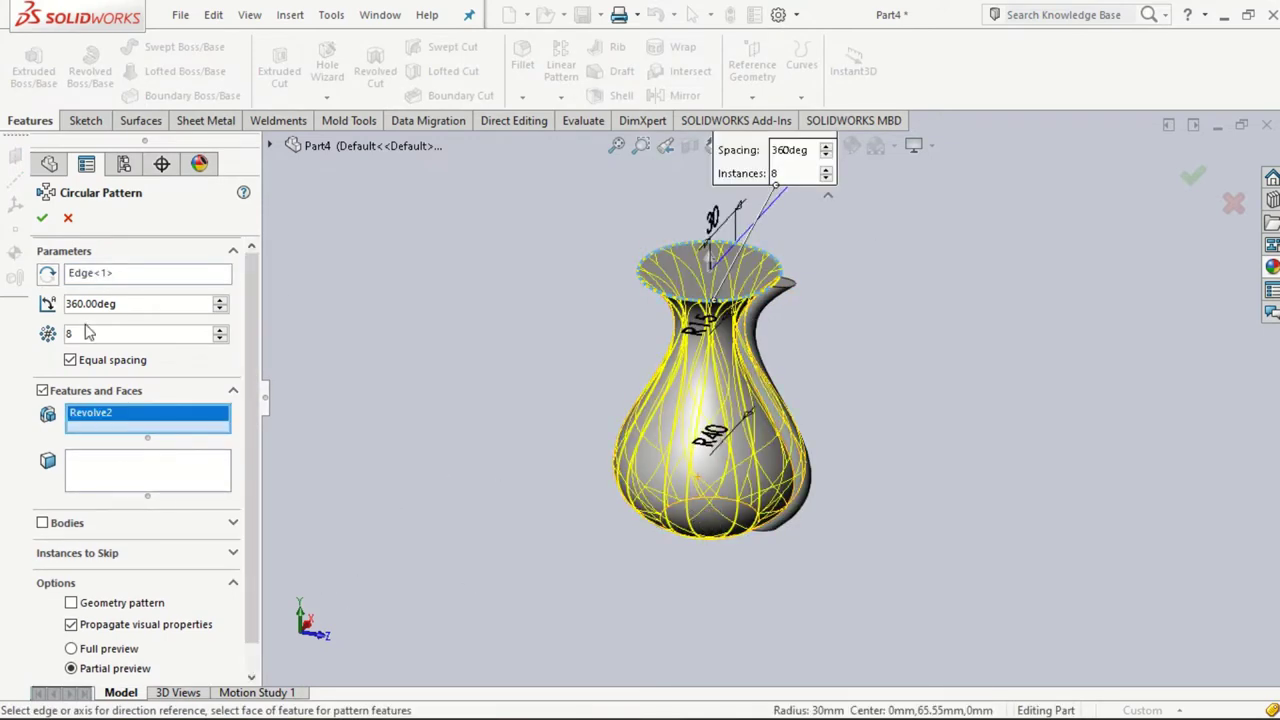
pyautogui.write('15')
pyautogui.click(38, 362)
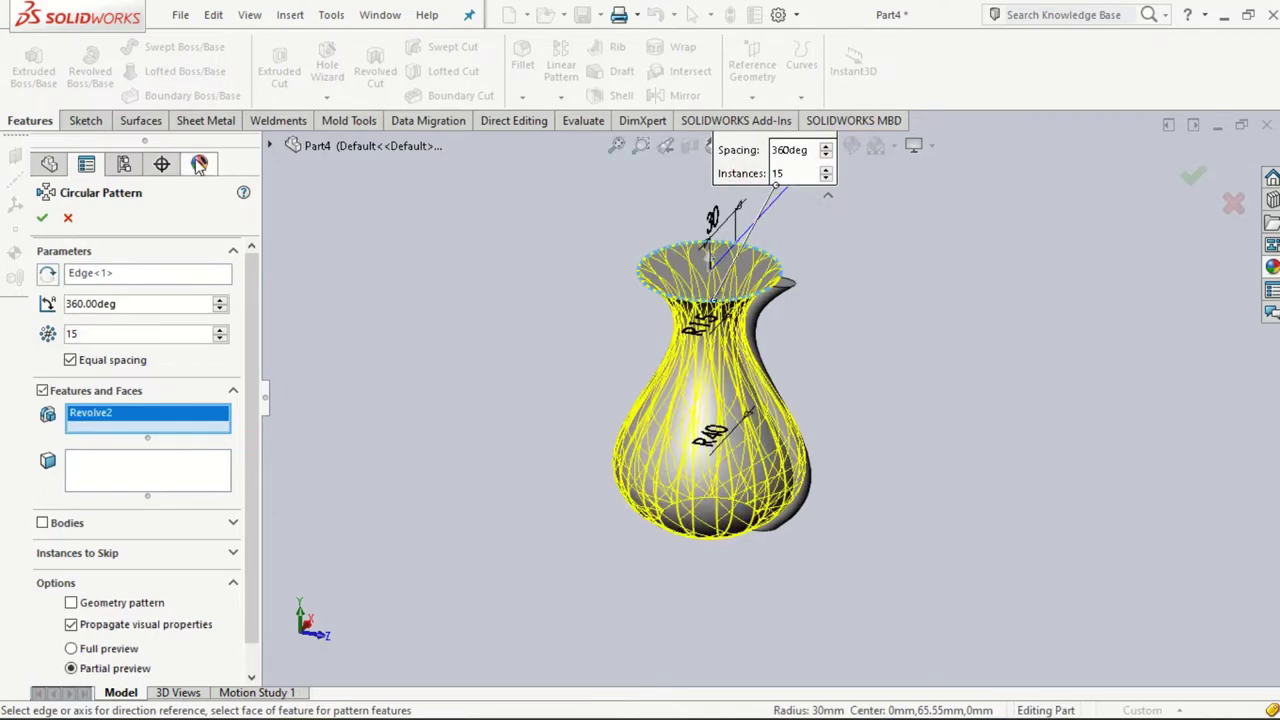
# - Edit CirPattern1 to remove Revolve2 so only the rib is patterned
pyautogui.rightClick(100, 437)
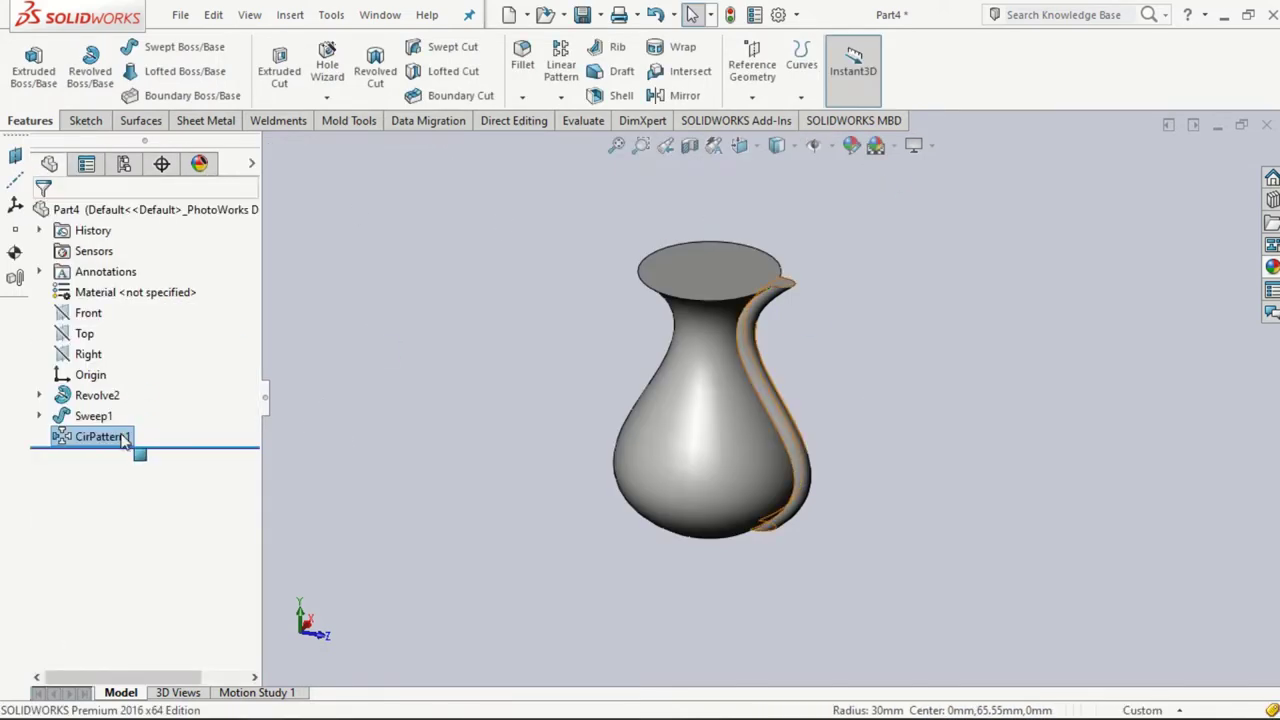
pyautogui.click(135, 278)
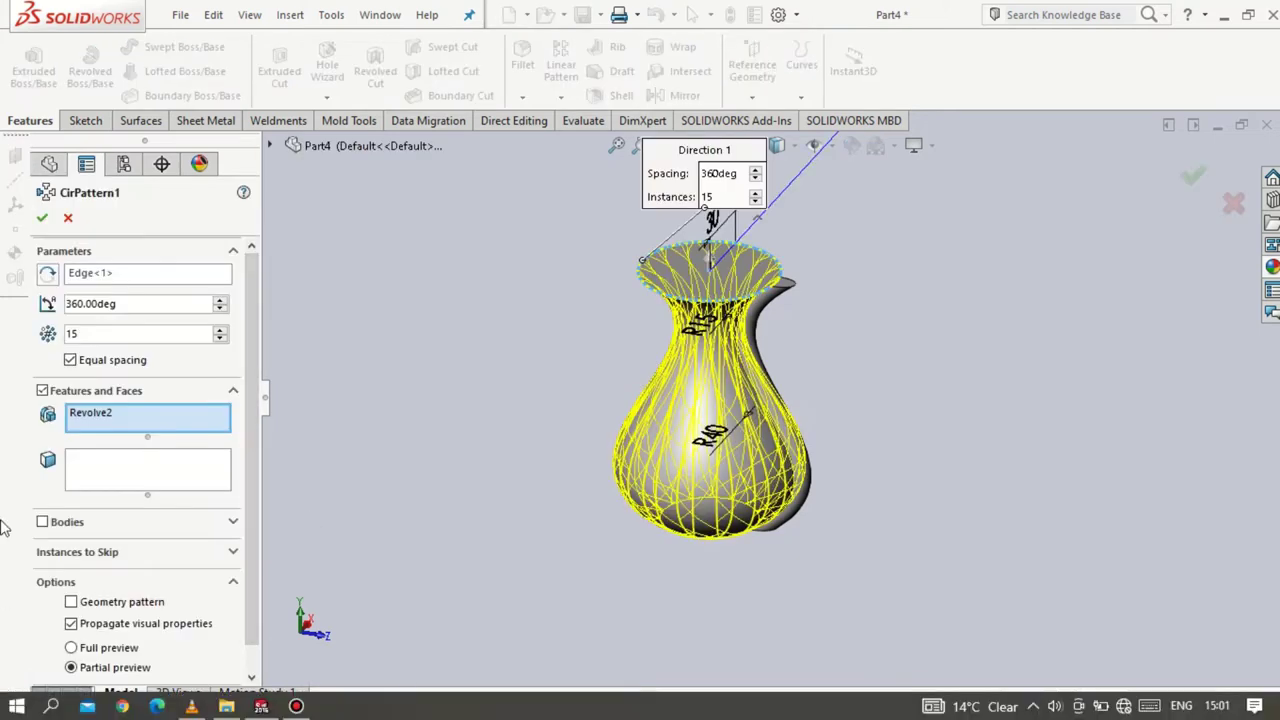
pyautogui.click(100, 413)
pyautogui.press('Delete')
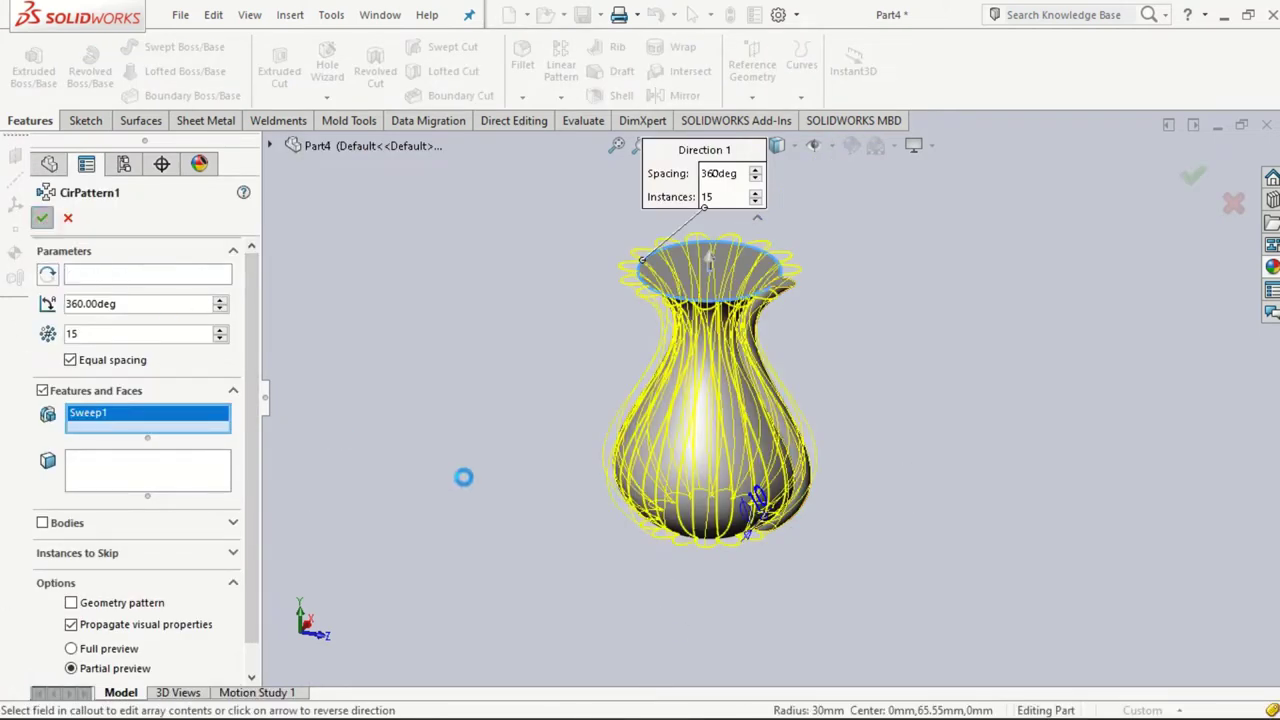
pyautogui.press('Return')
# - Change CirPattern1 to 20 ribs
pyautogui.rightClick(100, 436)
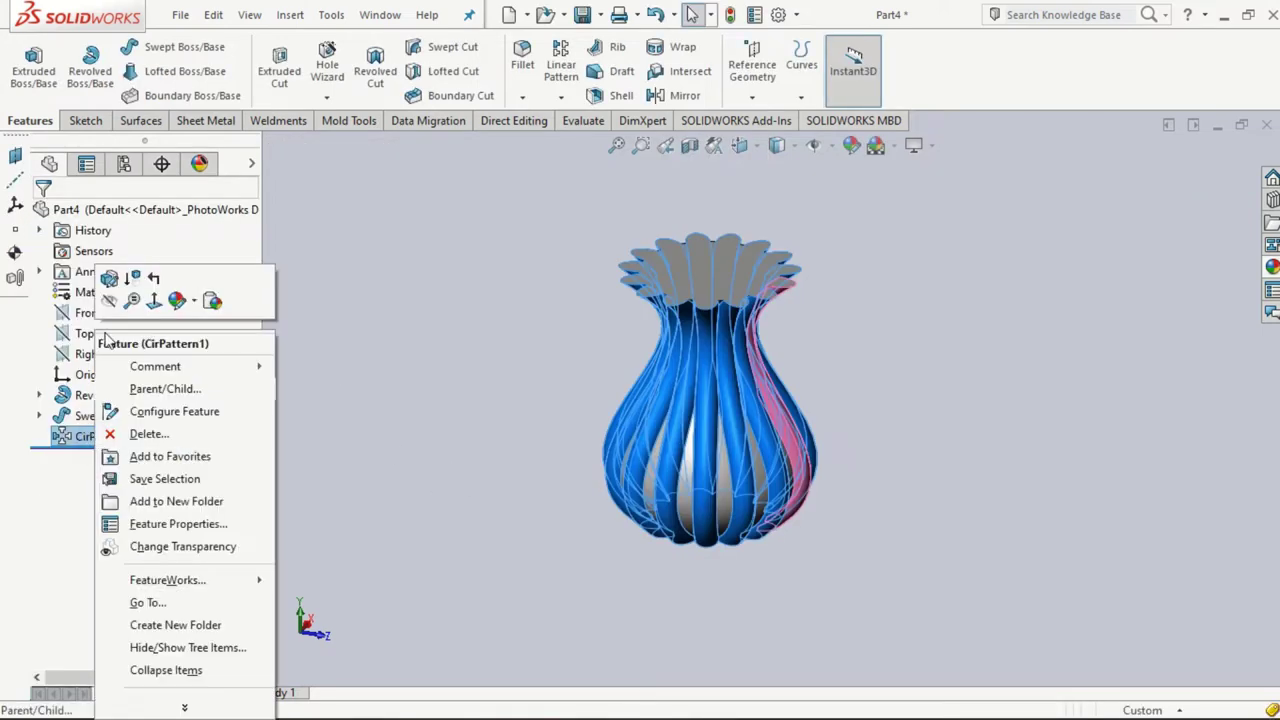
pyautogui.click(112, 283)
pyautogui.doubleClick(92, 333)
pyautogui.write('20')
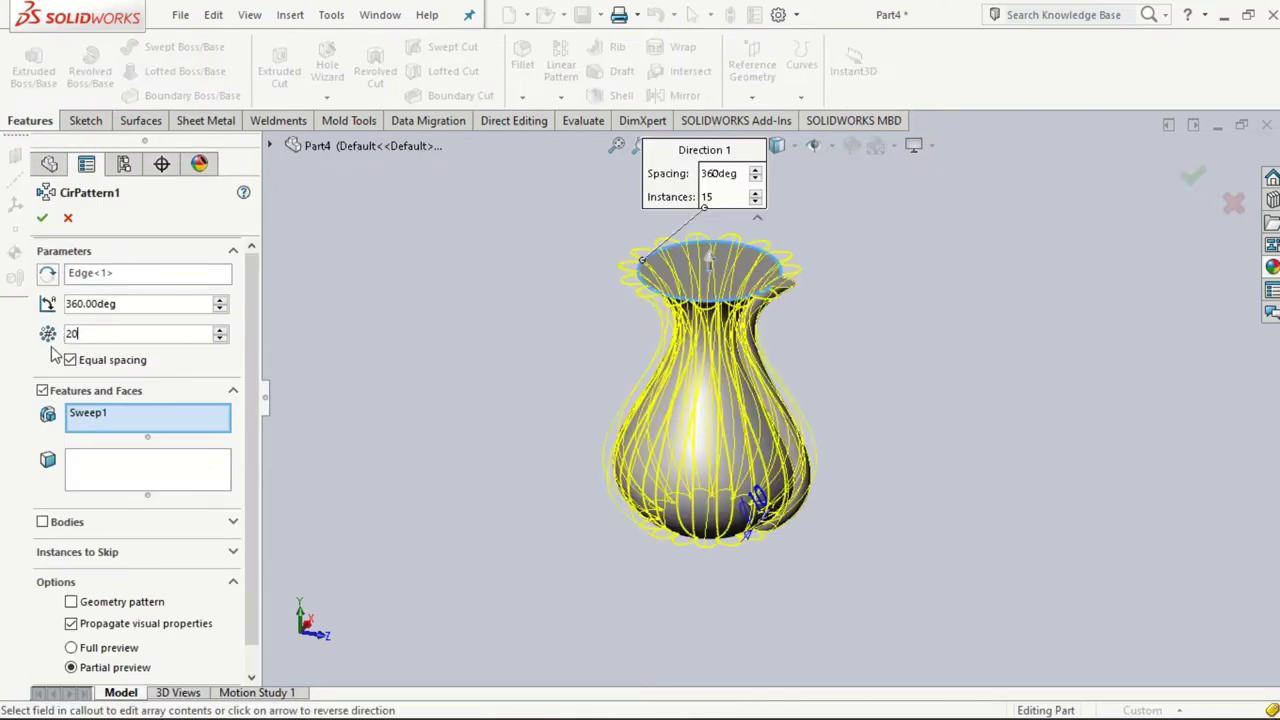
pyautogui.press('Return')
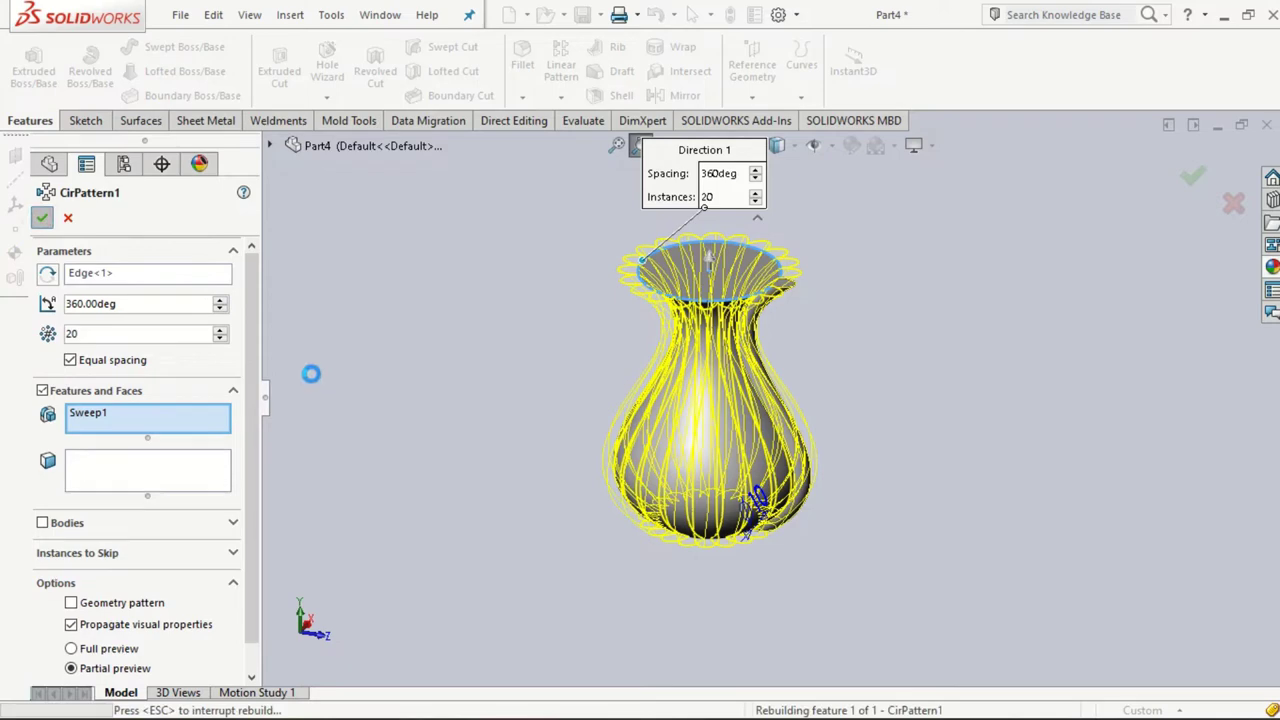
# - Increase CirPattern1 to 24 and then 25 ribs
pyautogui.rightClick(100, 436)
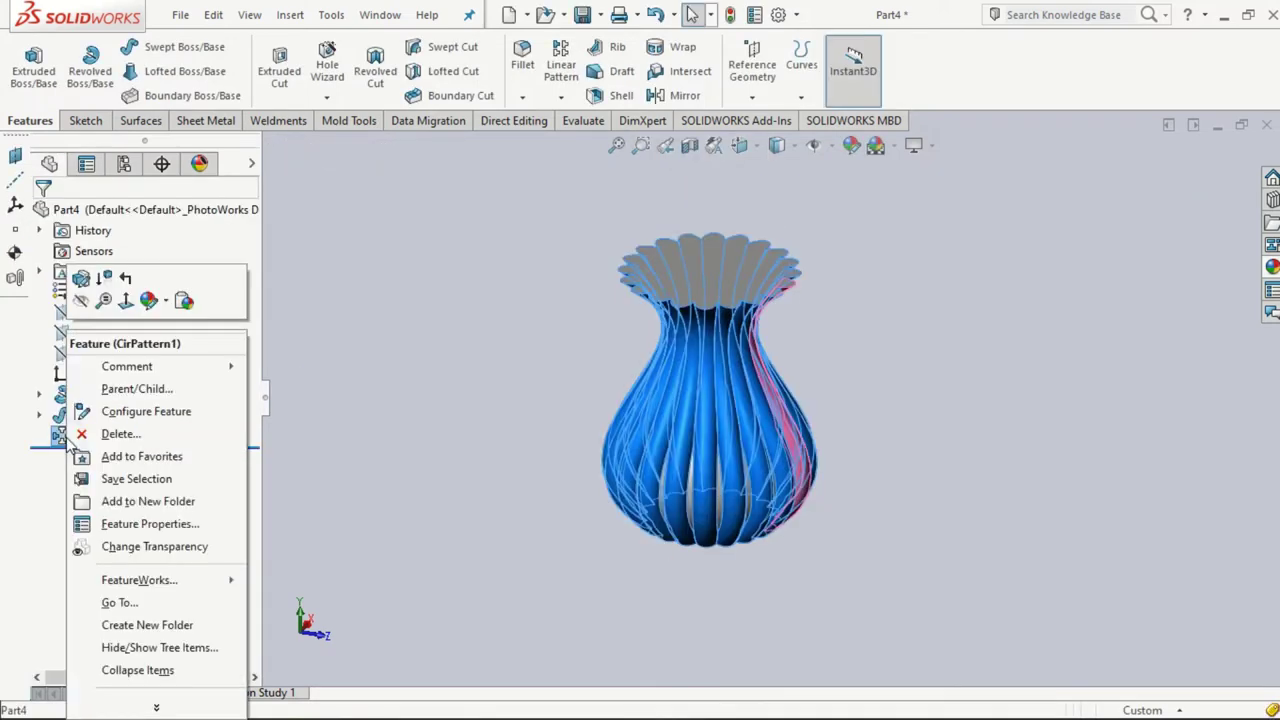
pyautogui.press('Escape')
pyautogui.write('24')
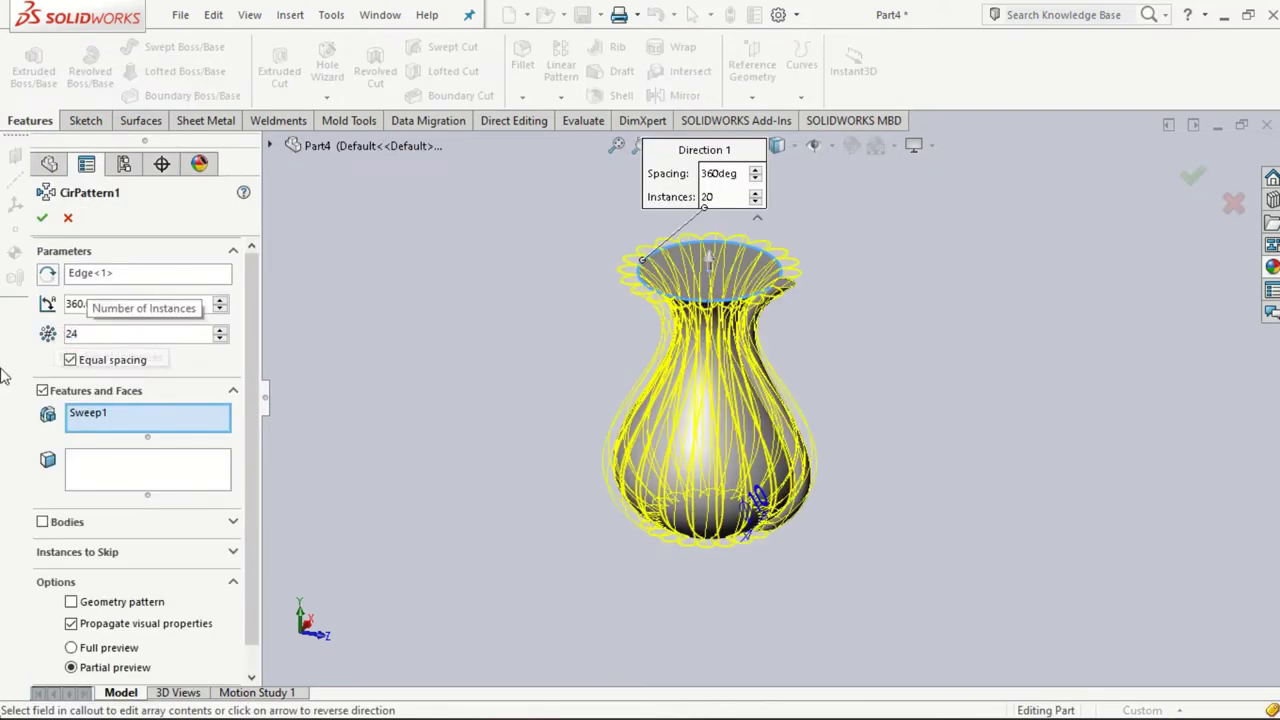
pyautogui.click(42, 217)
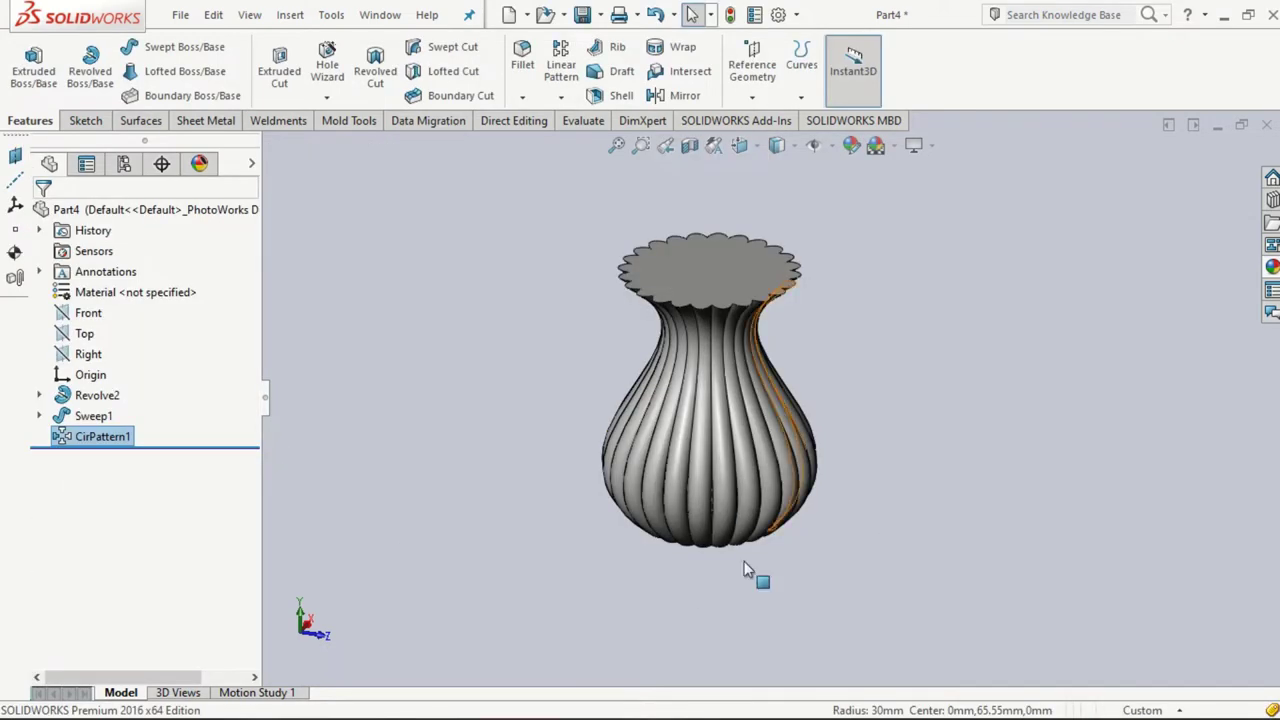
pyautogui.scroll(-8, 745, 570)
pyautogui.scroll(4, 959, 644)
pyautogui.scroll(5, 959, 644)
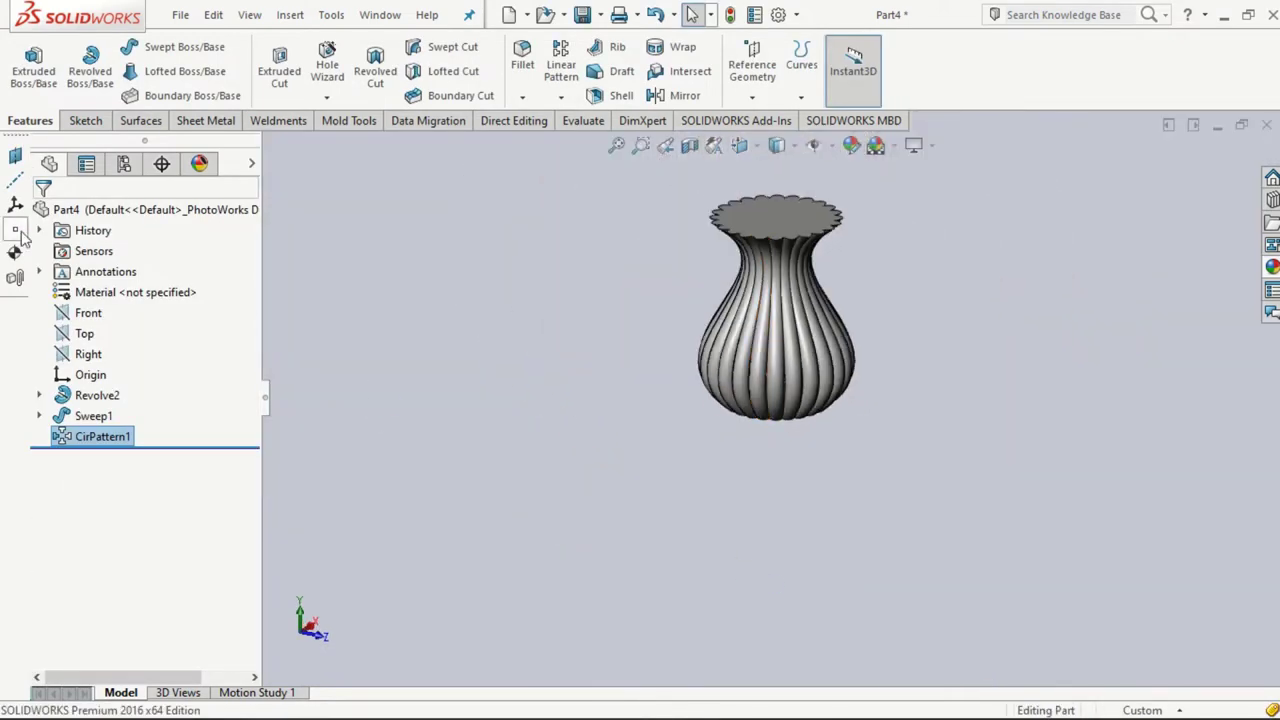
pyautogui.rightClick(62, 437)
pyautogui.click(77, 284)
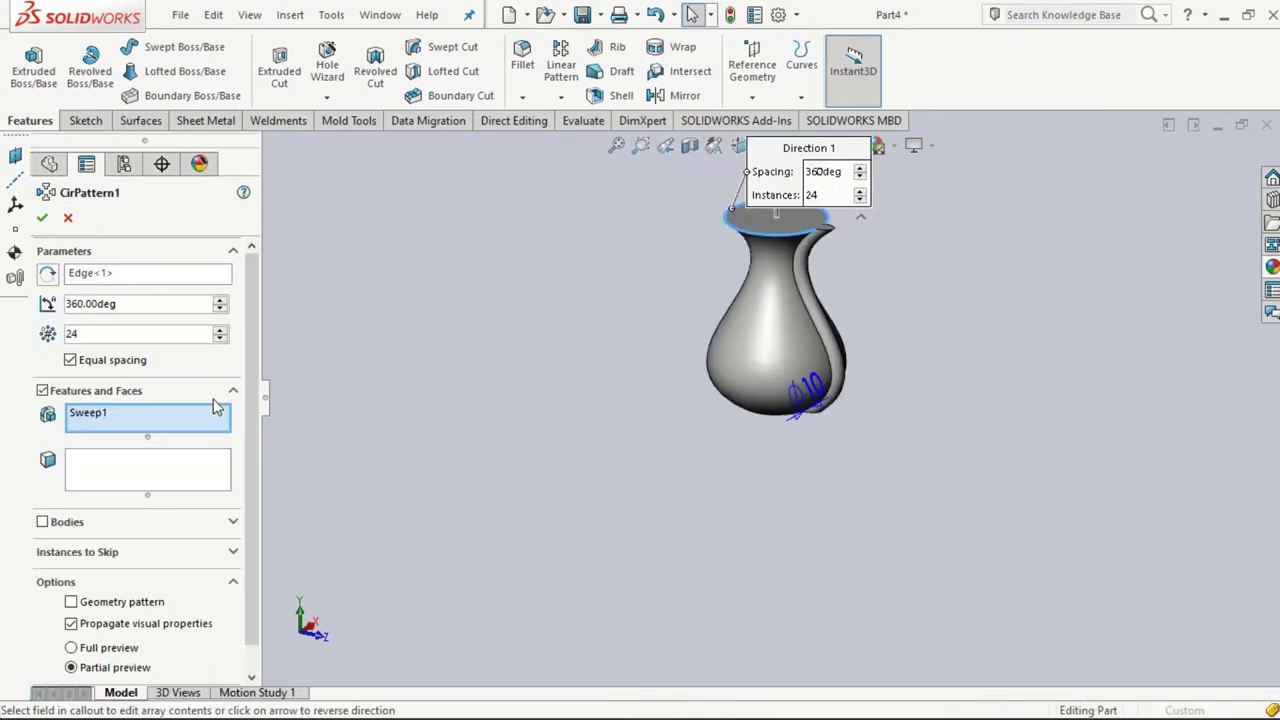
pyautogui.click(42, 217)
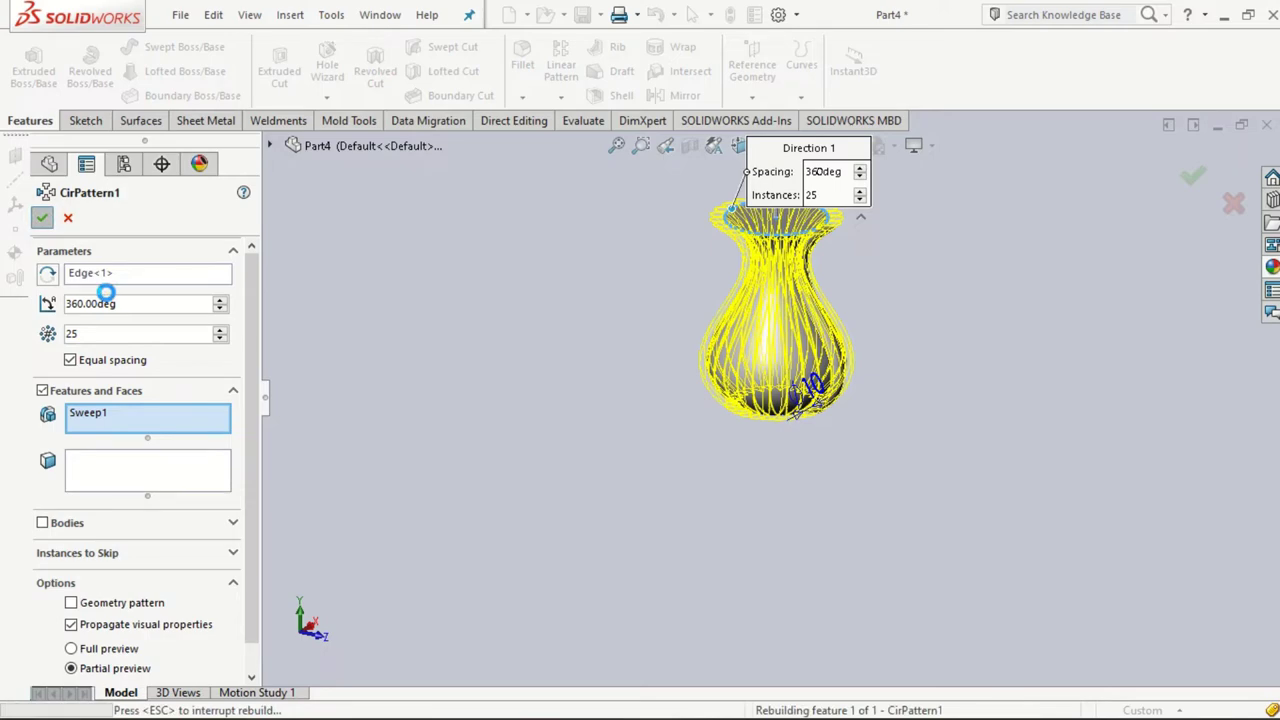
pyautogui.scroll(-4, 722, 448)
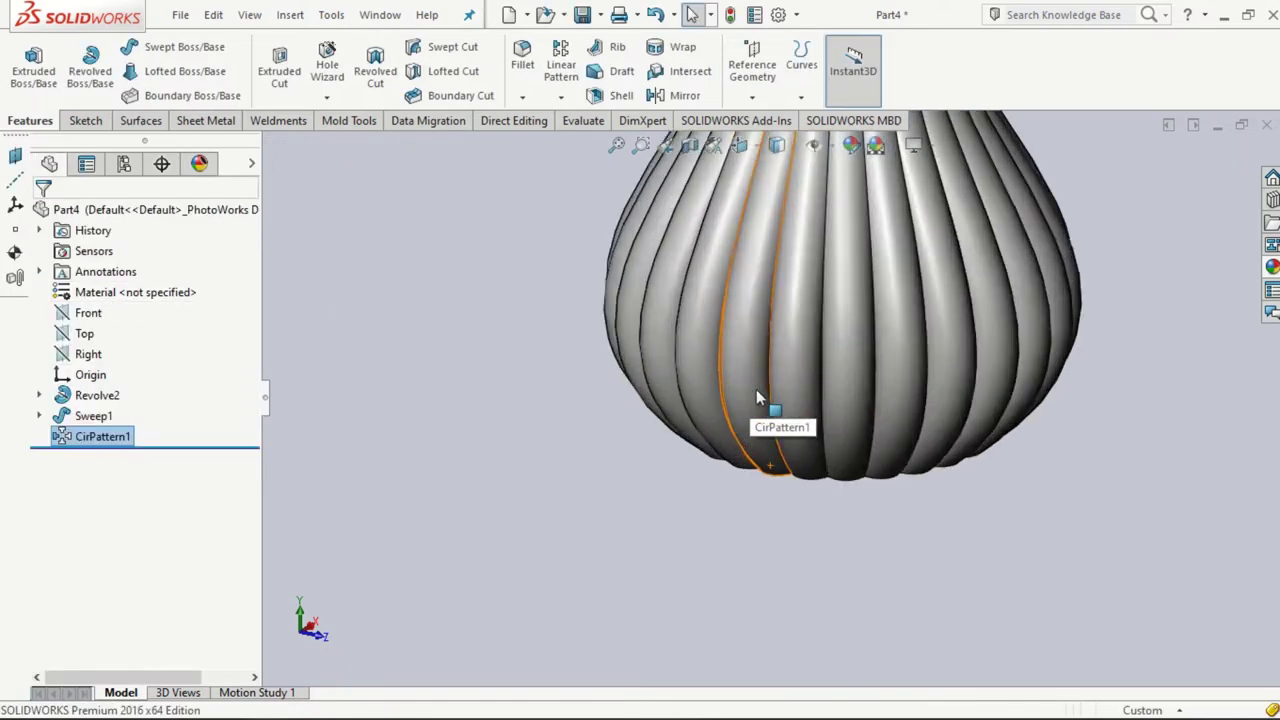
pyautogui.scroll(-2, 756, 389)
pyautogui.click(931, 510)
pyautogui.scroll(5, 790, 528)
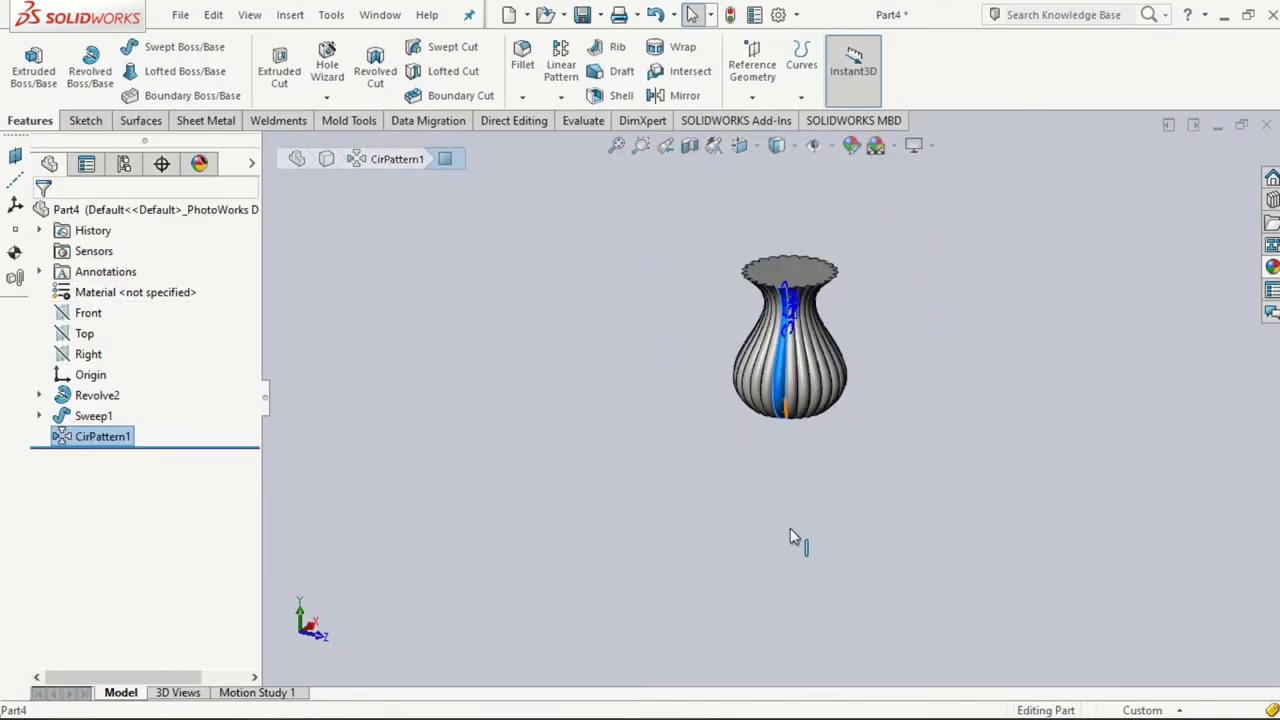
pyautogui.moveTo(790, 528)
pyautogui.mouseDown(button='middle')
pyautogui.moveTo(851, 534)
pyautogui.moveTo(862, 450)
pyautogui.mouseUp(button='middle')
pyautogui.click(862, 450)
pyautogui.scroll(-3, 734, 400)
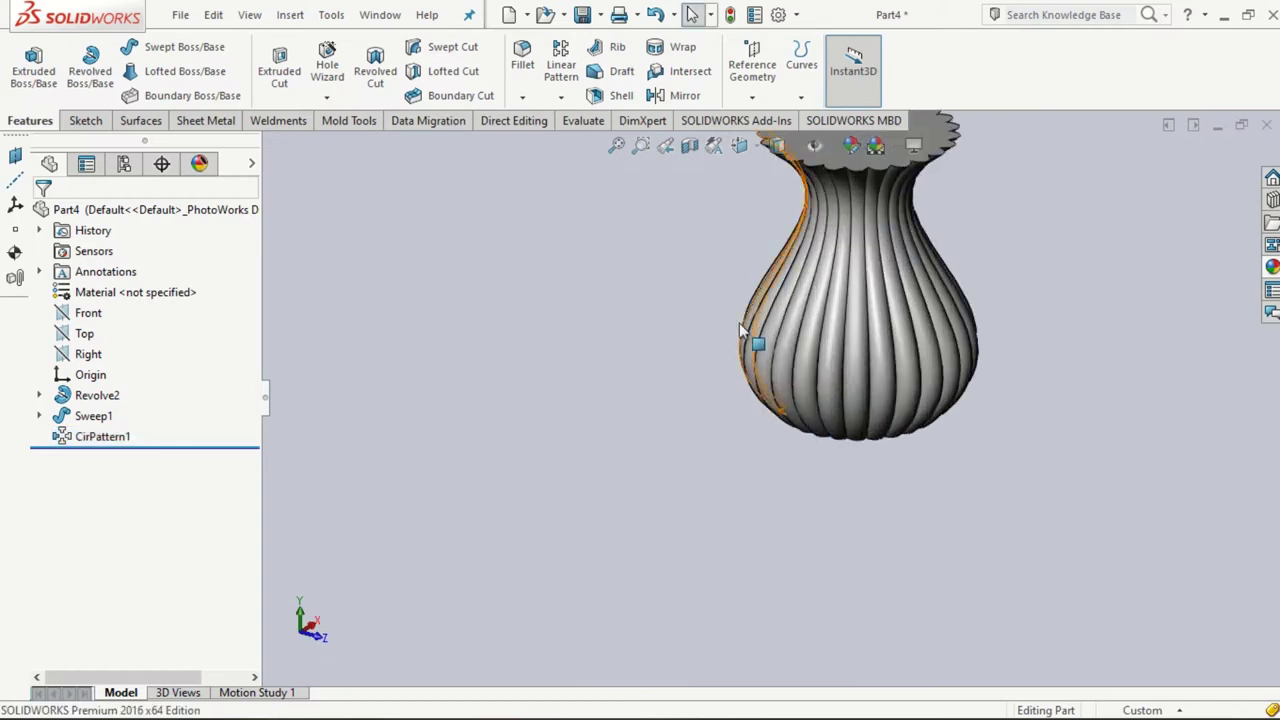
pyautogui.scroll(2, 739, 323)
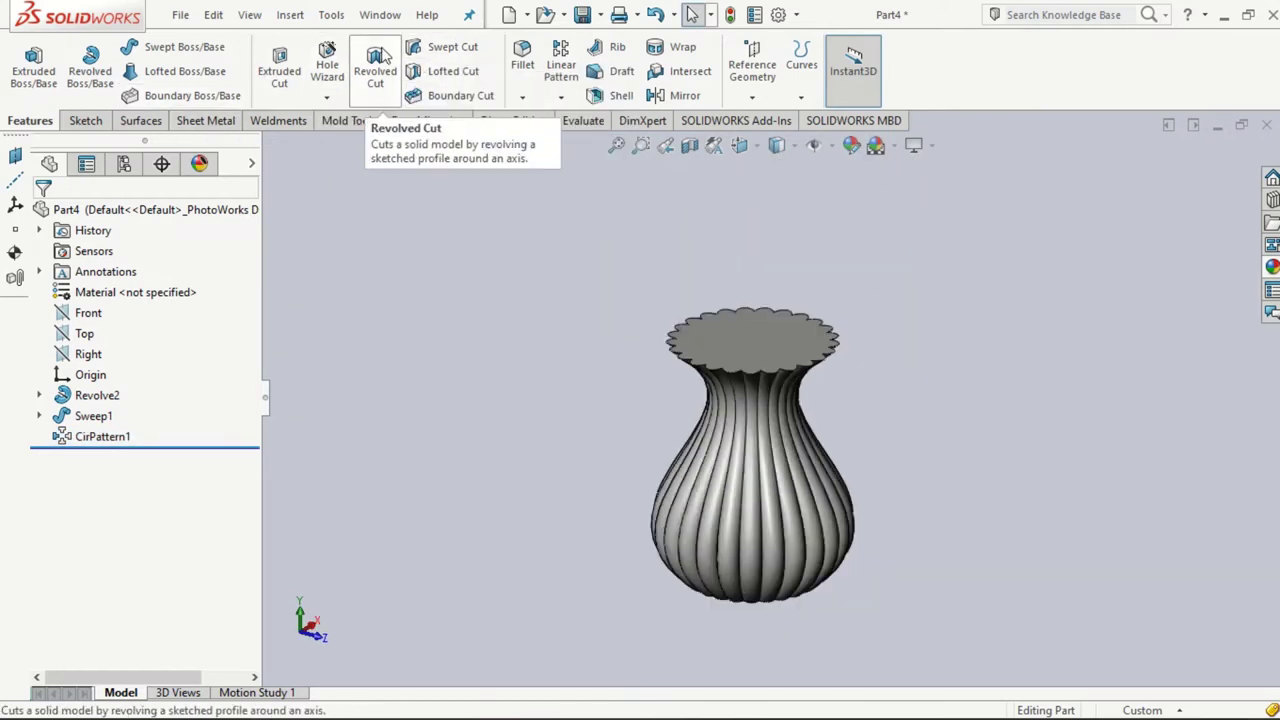
pyautogui.click(612, 95)
pyautogui.click(760, 345)
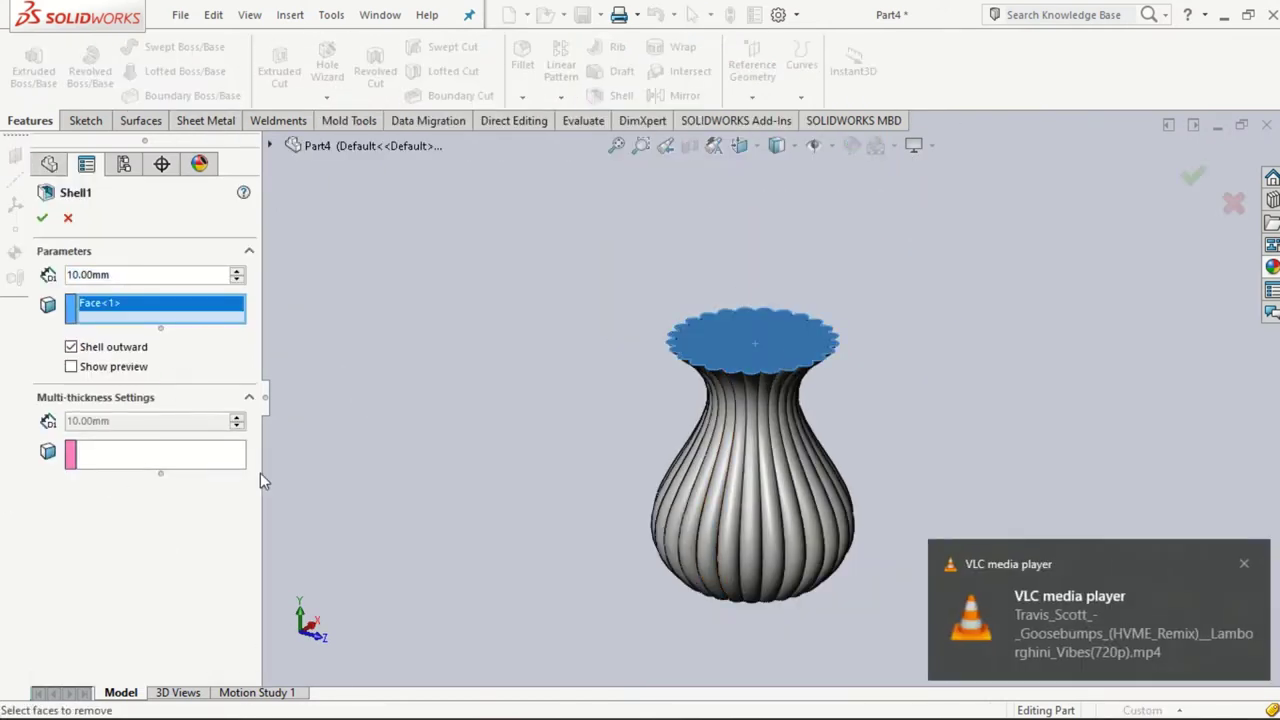
pyautogui.click(42, 220)
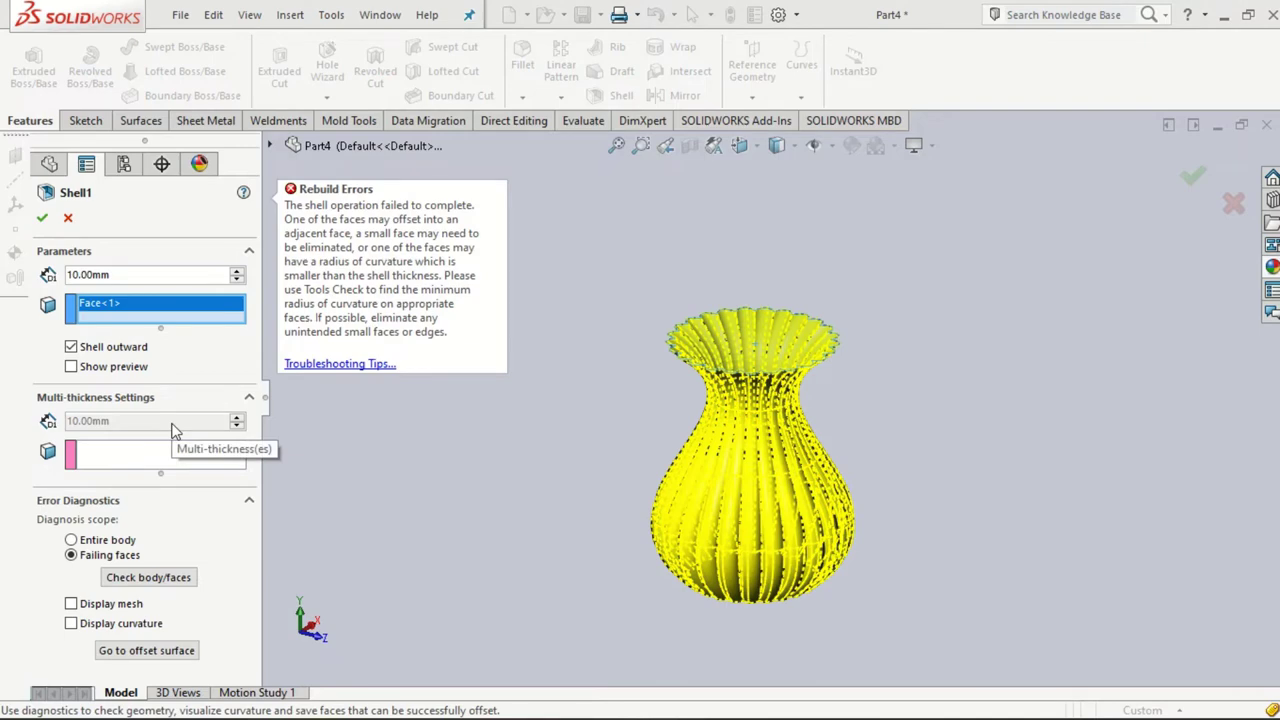
pyautogui.moveTo(646, 449); pyautogui.dragTo(640, 291, button='middle')
pyautogui.write('2')
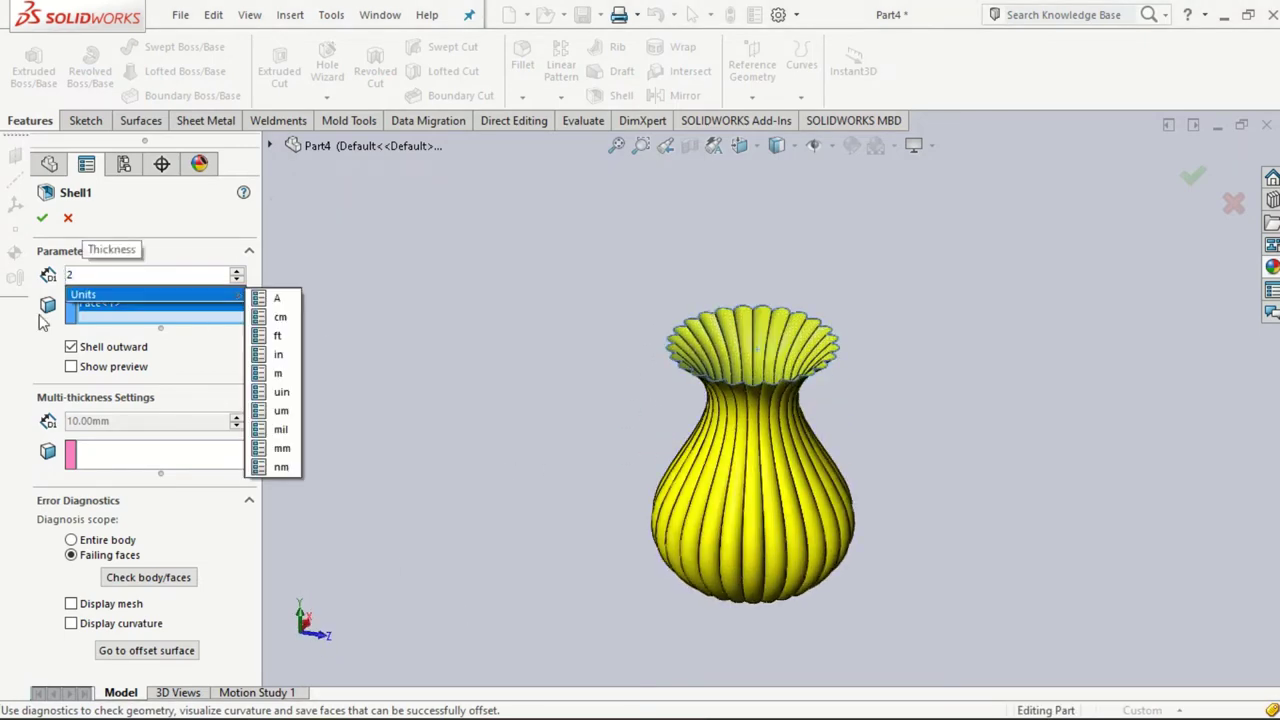
pyautogui.press('Return')
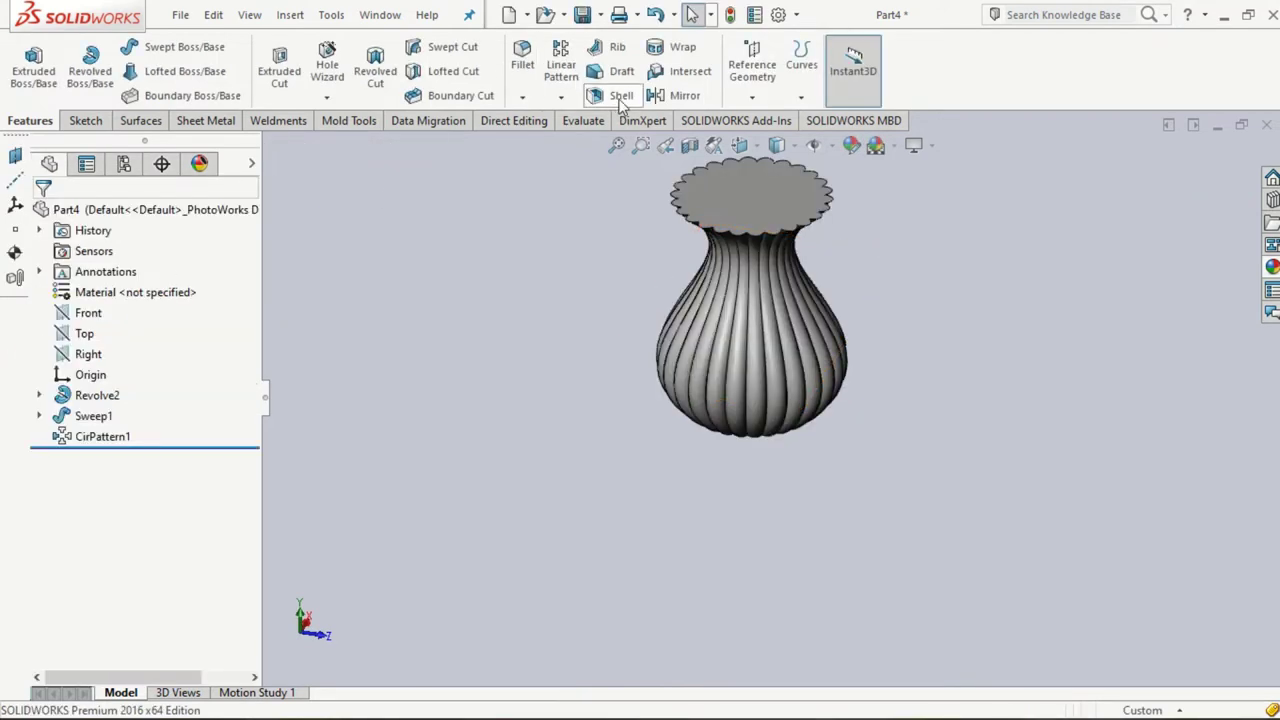
pyautogui.click(622, 97)
# - Apply a 0.6 mm shell wall thickness and orbit to view the hollow interior
pyautogui.doubleClick(112, 274)
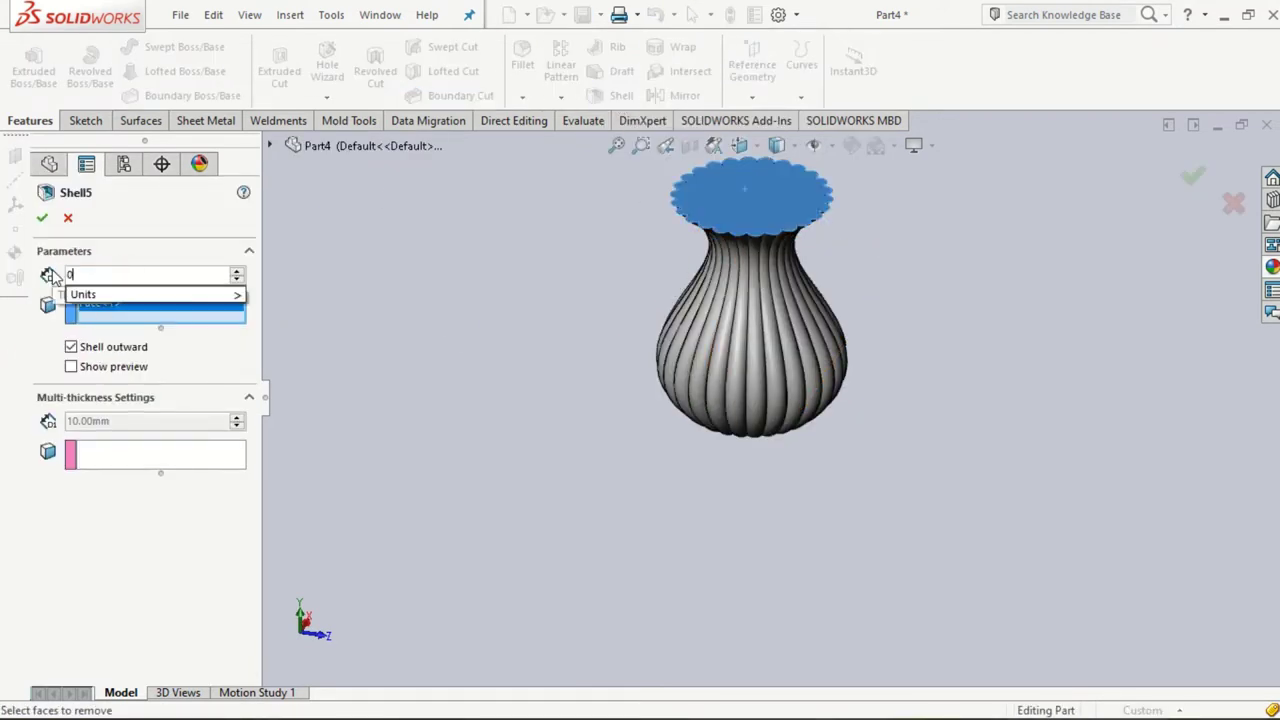
pyautogui.write('0.6')
pyautogui.press('Return')
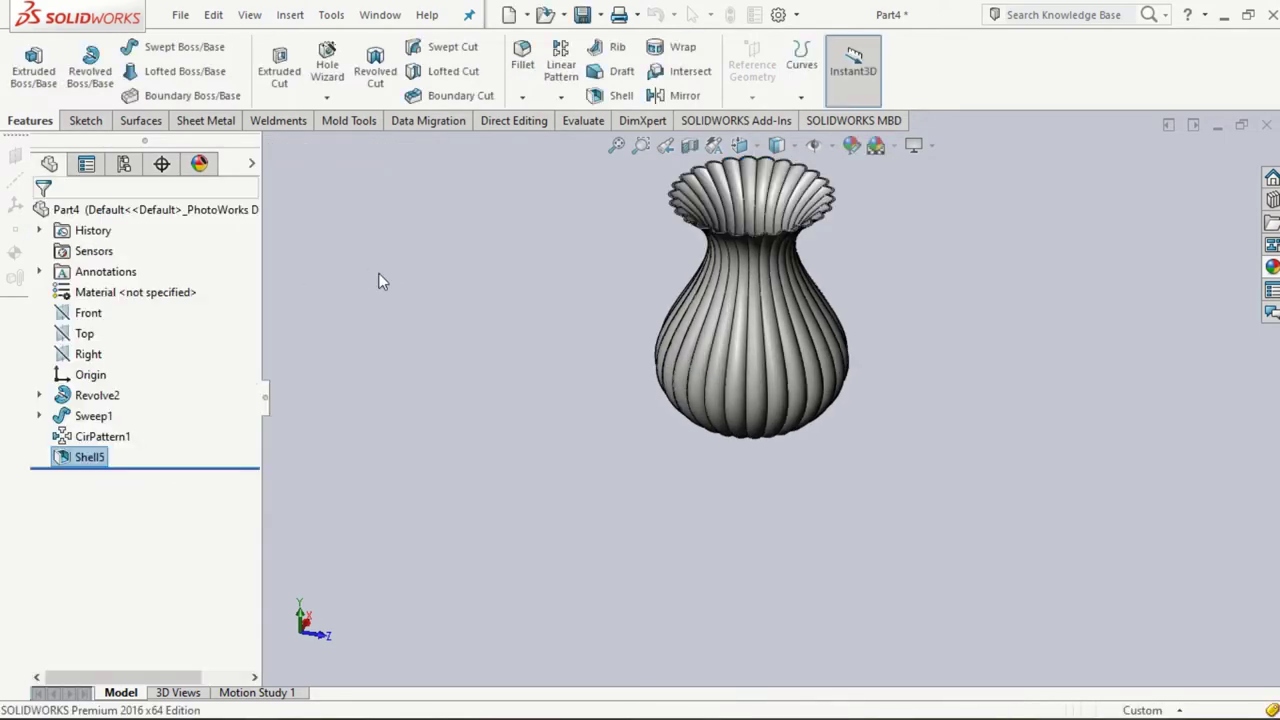
pyautogui.moveTo(829, 218)
pyautogui.mouseDown(button='middle')
pyautogui.moveTo(923, 445)
pyautogui.moveTo(866, 277)
pyautogui.moveTo(886, 294)
pyautogui.moveTo(829, 414)
pyautogui.moveTo(822, 581)
pyautogui.moveTo(723, 489)
pyautogui.mouseUp(button='middle')
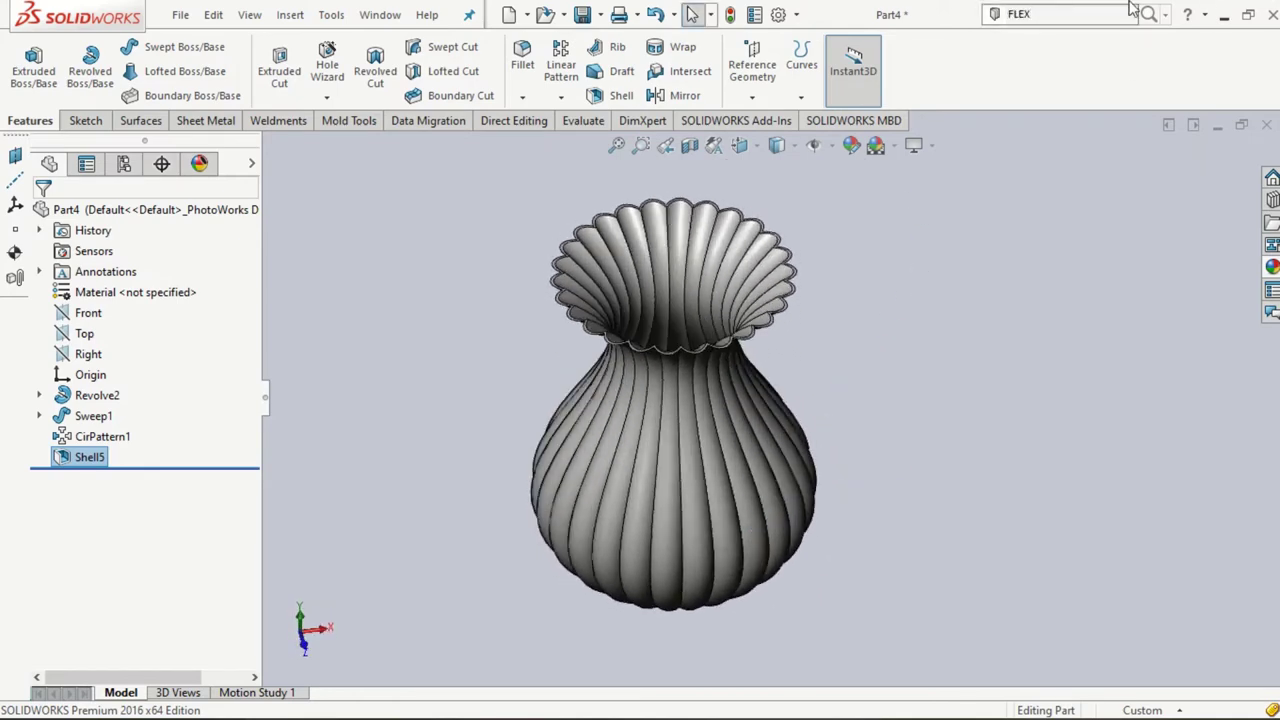
pyautogui.click(290, 14)
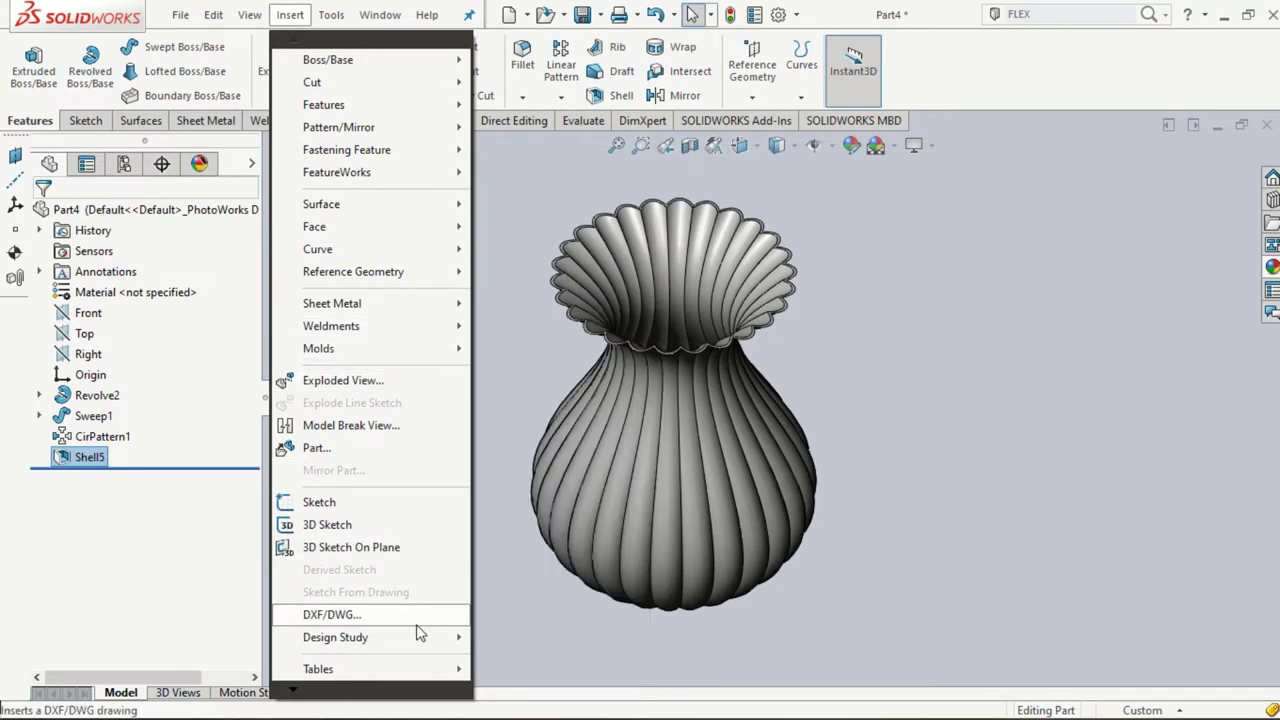
pyautogui.moveTo(323, 105)
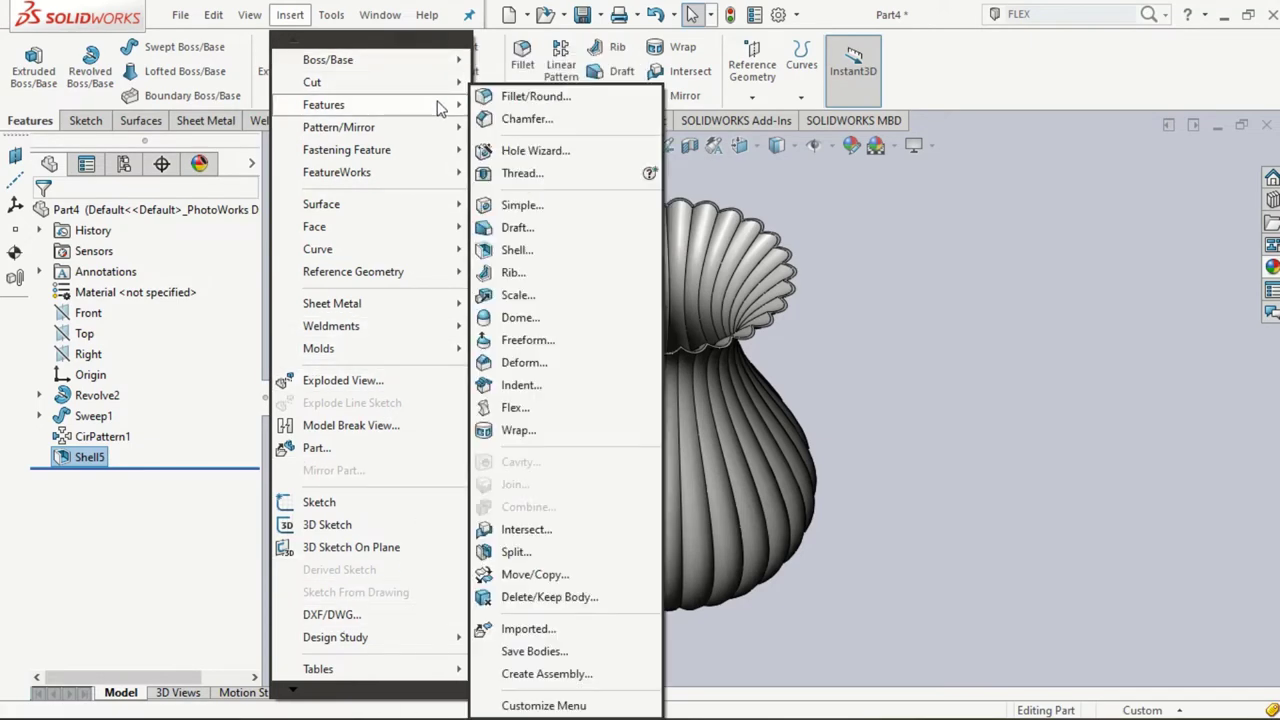
# - Add a Twisting Flex at 90° so the ribs spiral around the vase
pyautogui.click(538, 412)
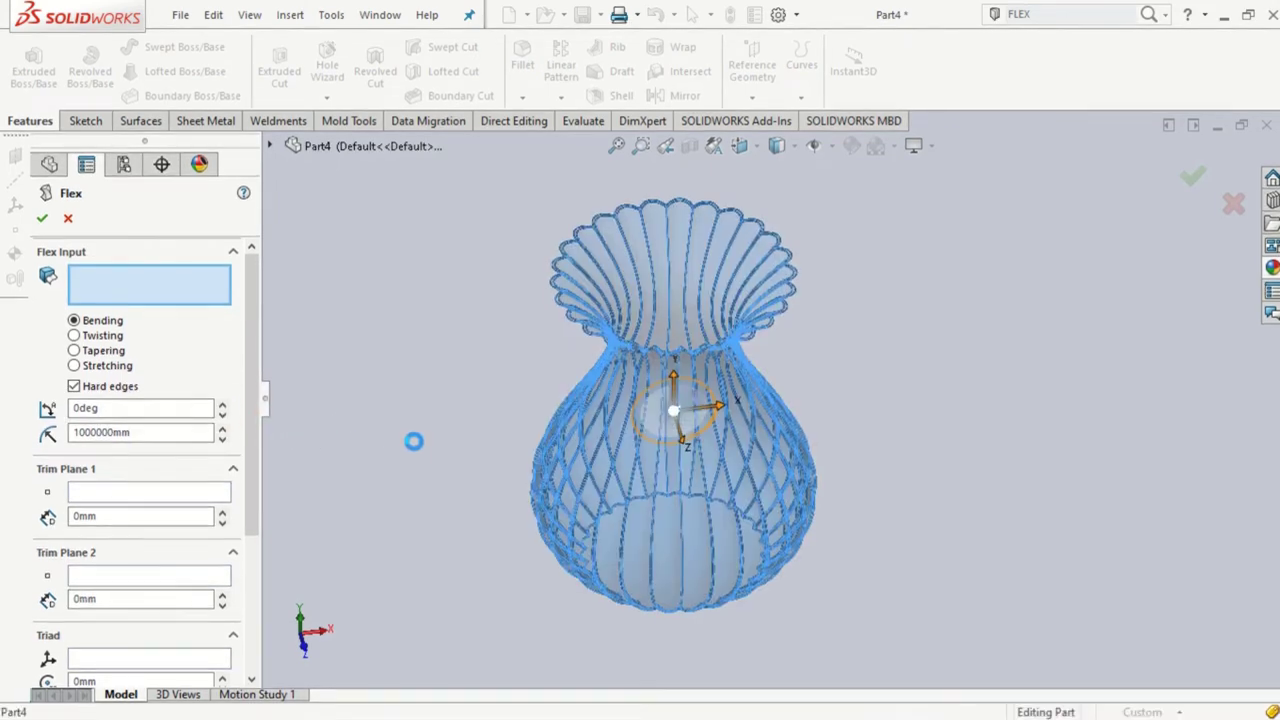
pyautogui.hotkey('ctrl', '7')
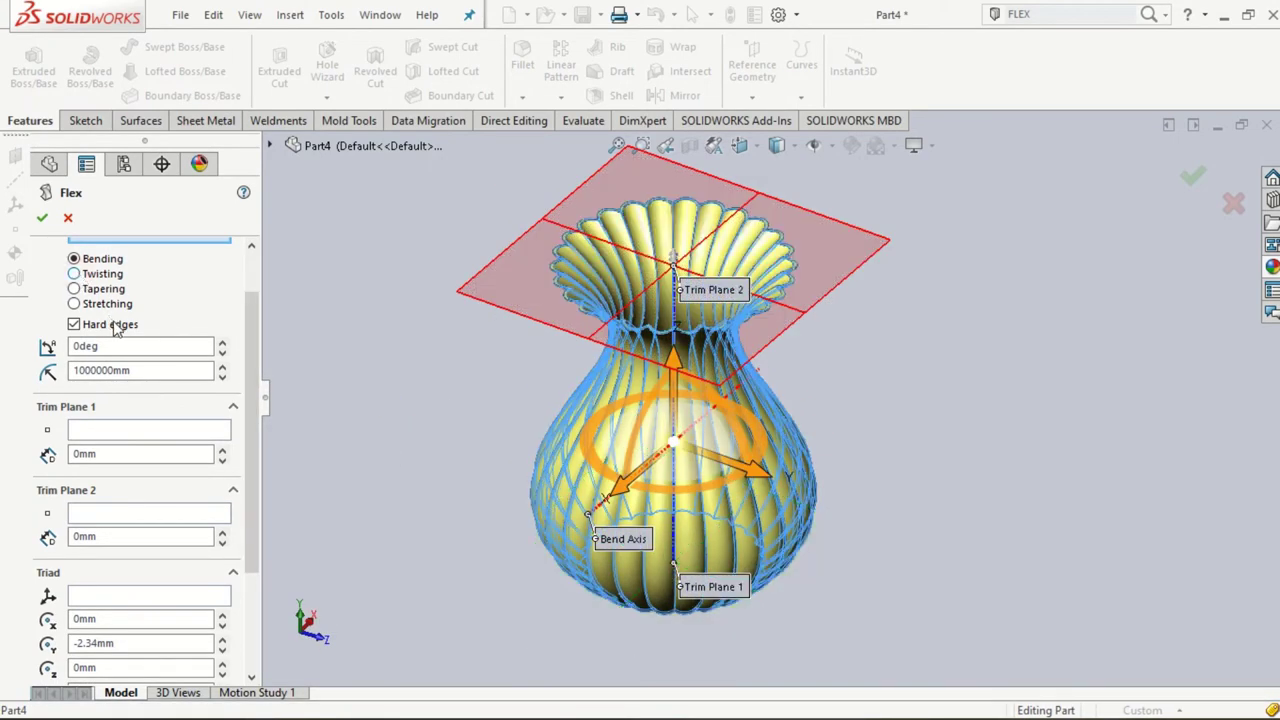
pyautogui.click(96, 273)
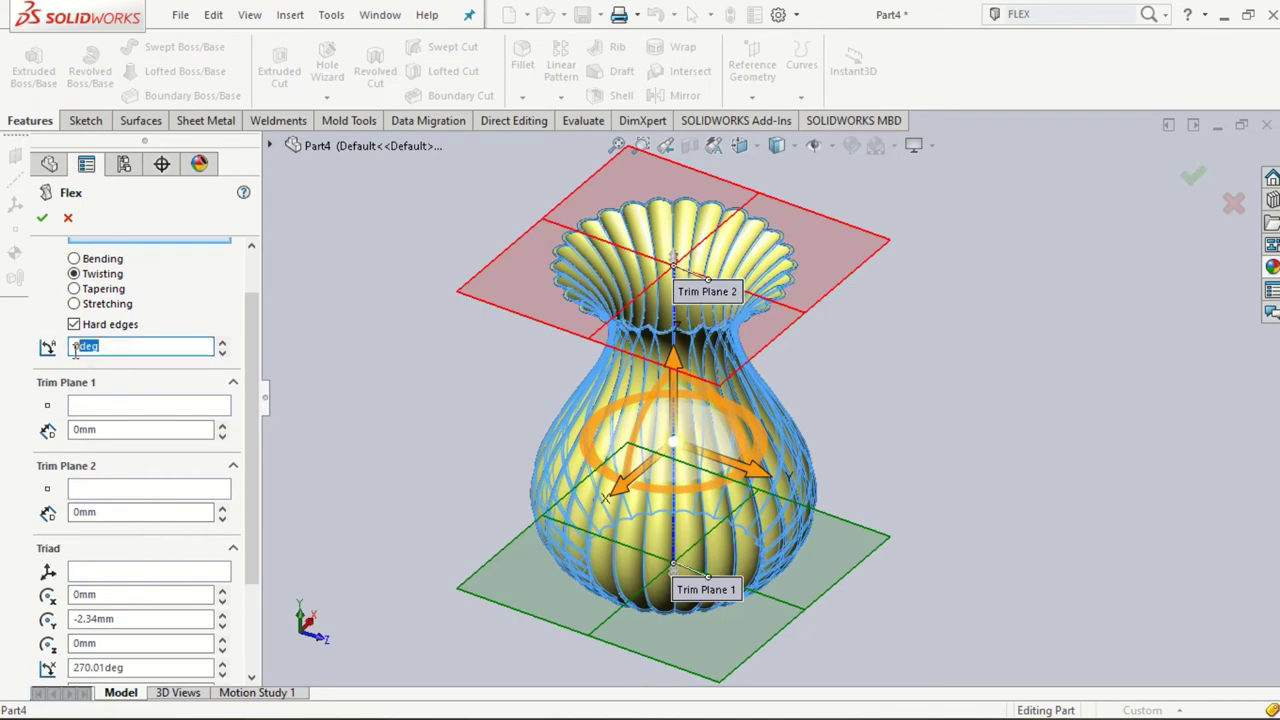
pyautogui.write('90')
pyautogui.press('Return')
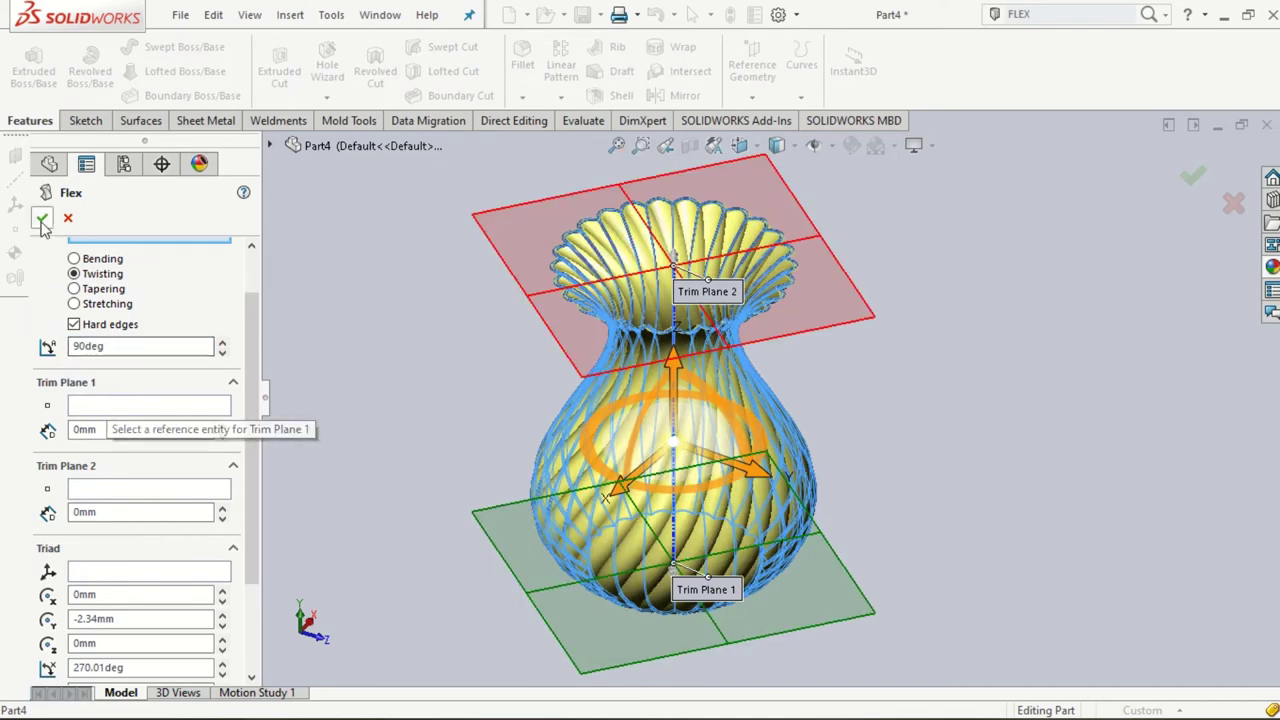
pyautogui.click(42, 220)
pyautogui.moveTo(460, 240)
pyautogui.mouseDown(button='middle')
pyautogui.moveTo(606, 491)
pyautogui.moveTo(494, 351)
pyautogui.moveTo(337, 397)
pyautogui.moveTo(812, 342)
pyautogui.moveTo(827, 180)
pyautogui.mouseUp(button='middle')
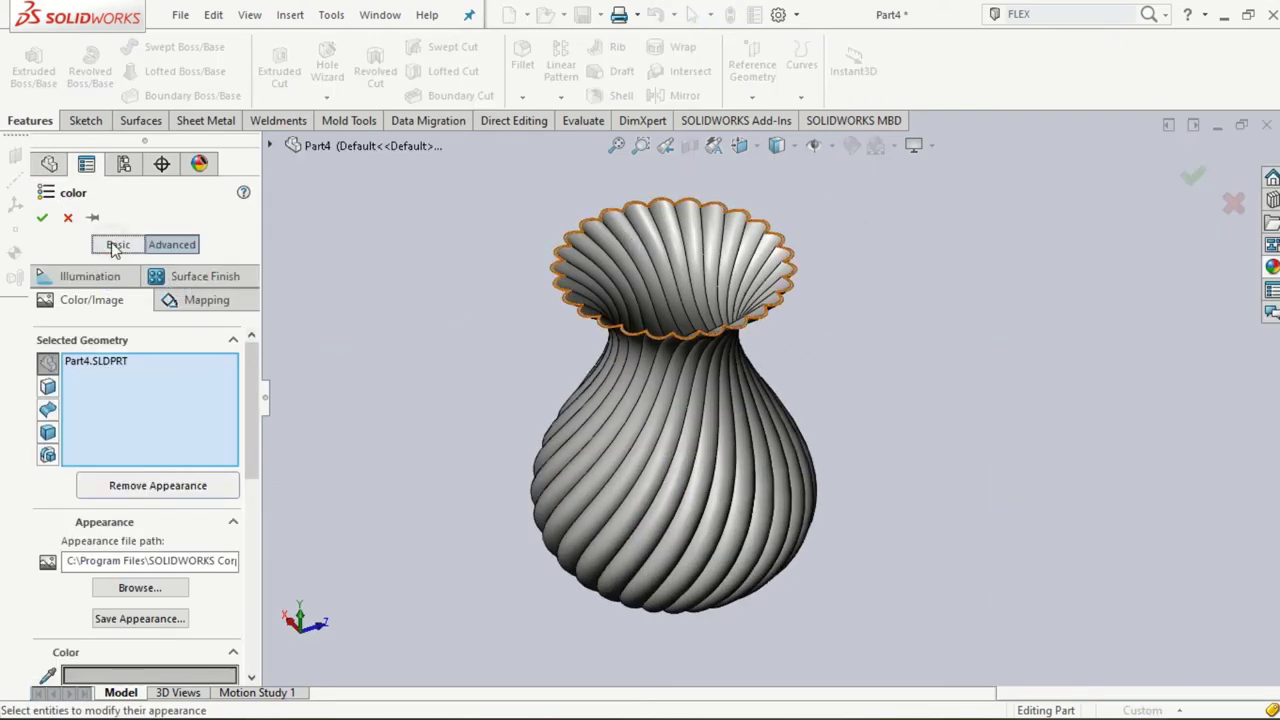
# - Try red, black, blue, orange and yellow swatches on the vase, settling on green
pyautogui.click(118, 244)
pyautogui.click(110, 606)
pyautogui.click(100, 615)
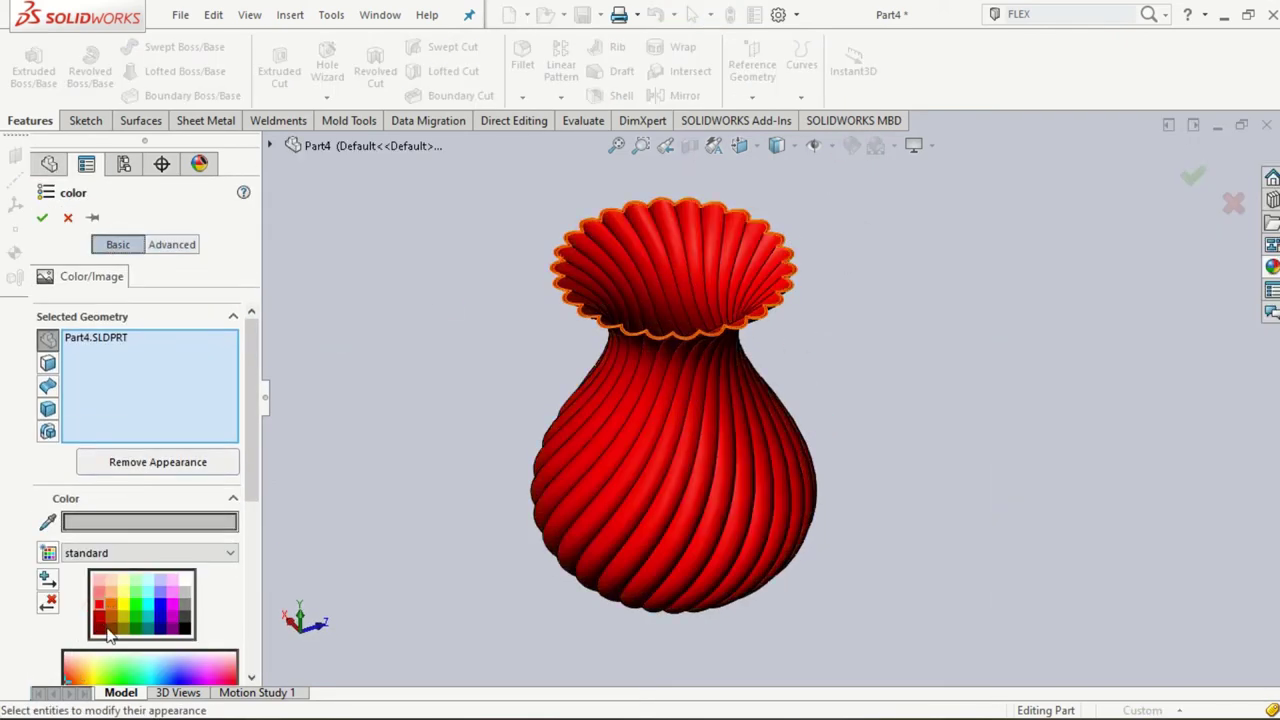
pyautogui.click(184, 607)
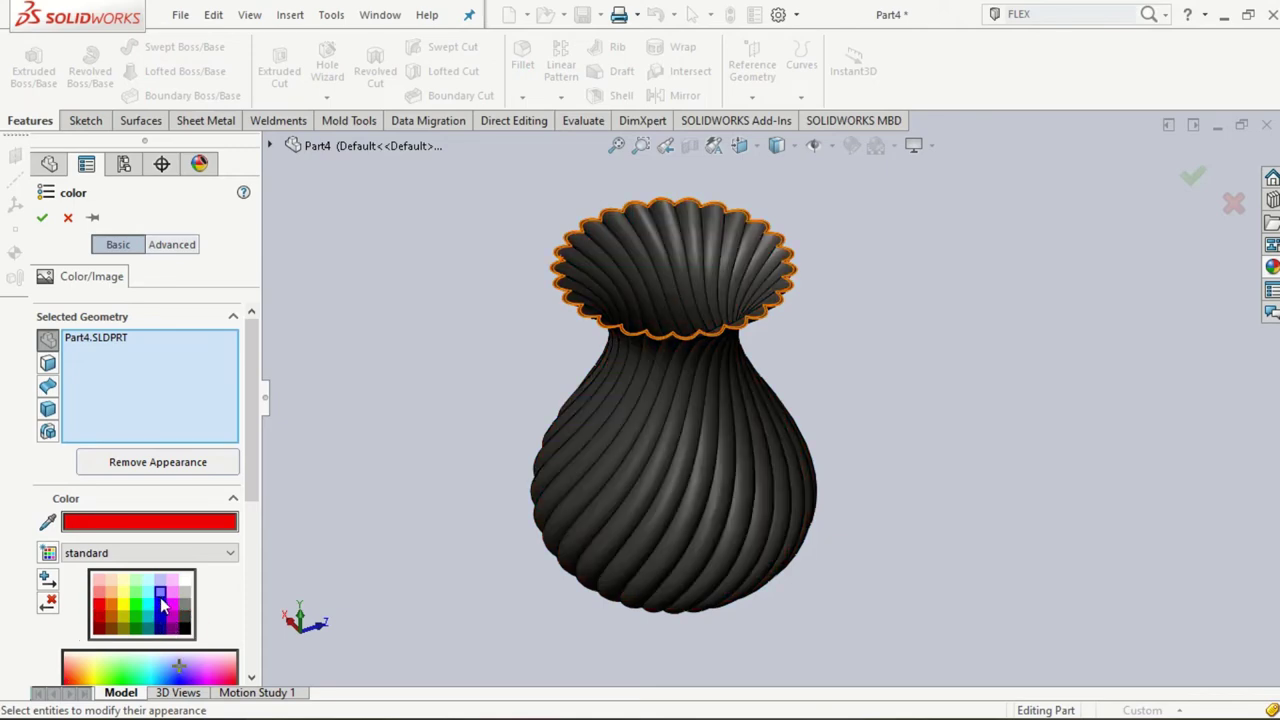
pyautogui.click(146, 593)
pyautogui.click(138, 591)
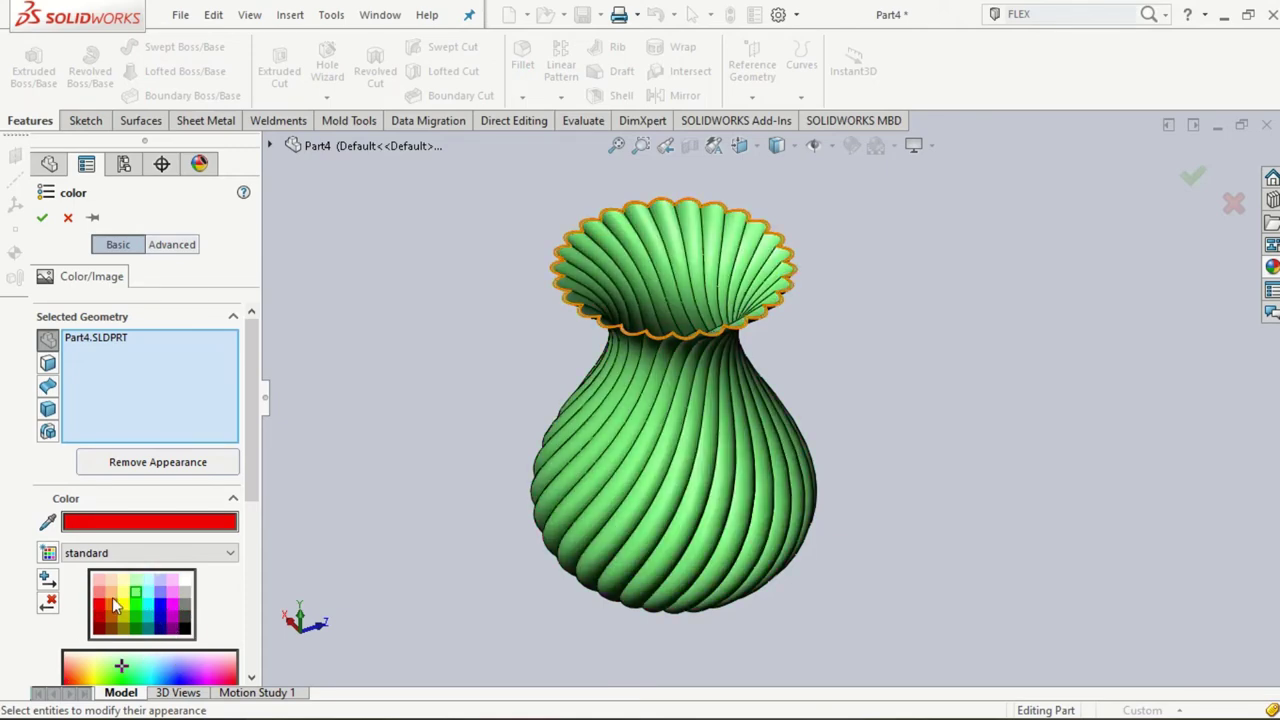
pyautogui.click(111, 595)
pyautogui.click(134, 610)
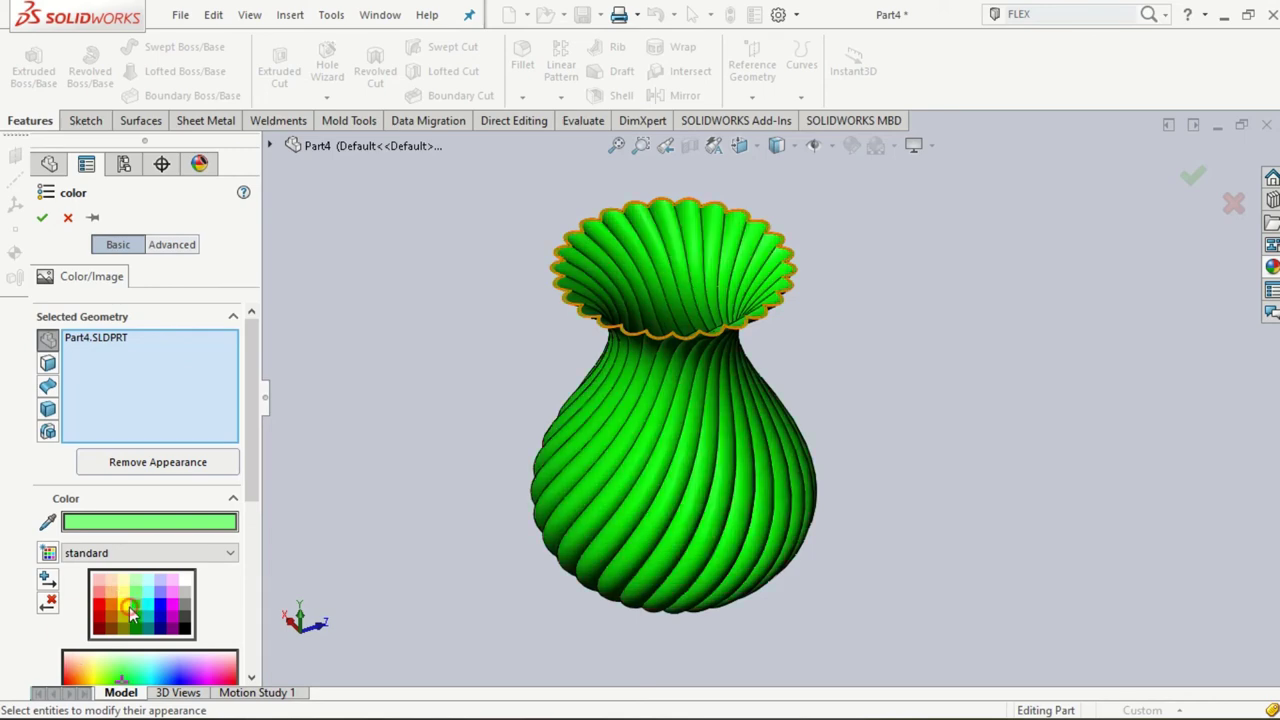
pyautogui.click(123, 600)
pyautogui.click(135, 605)
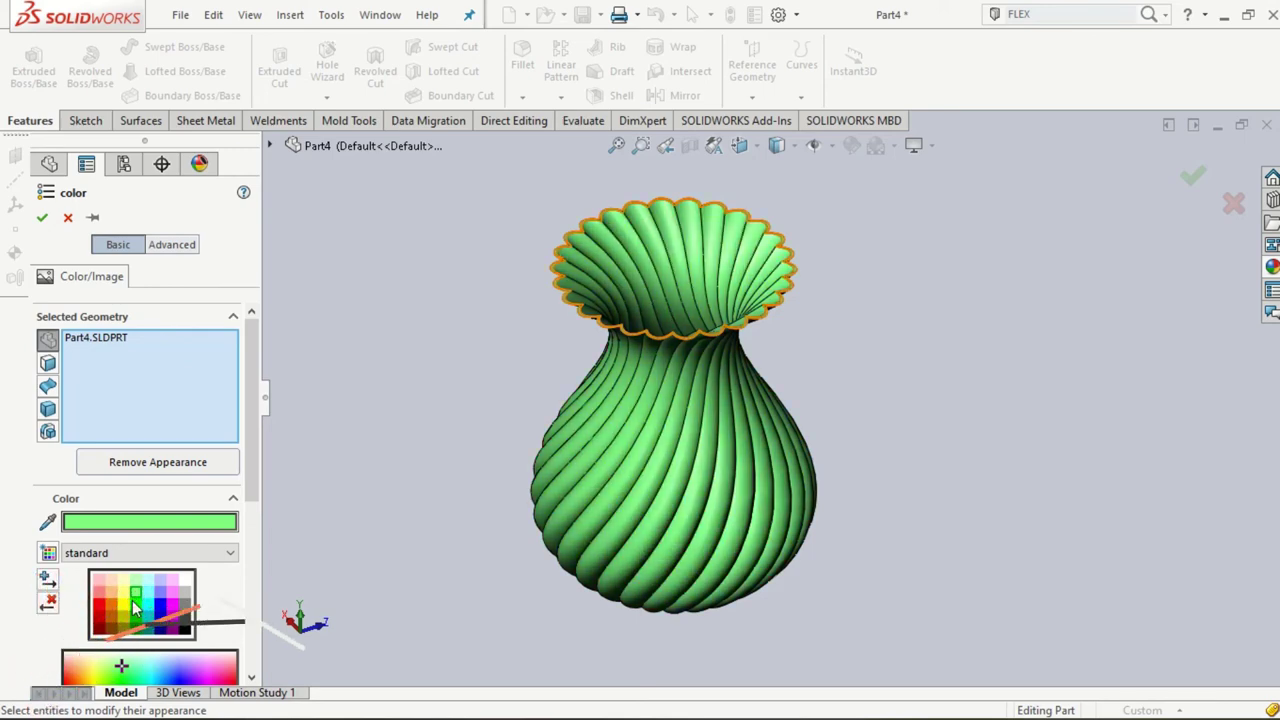
pyautogui.click(158, 246)
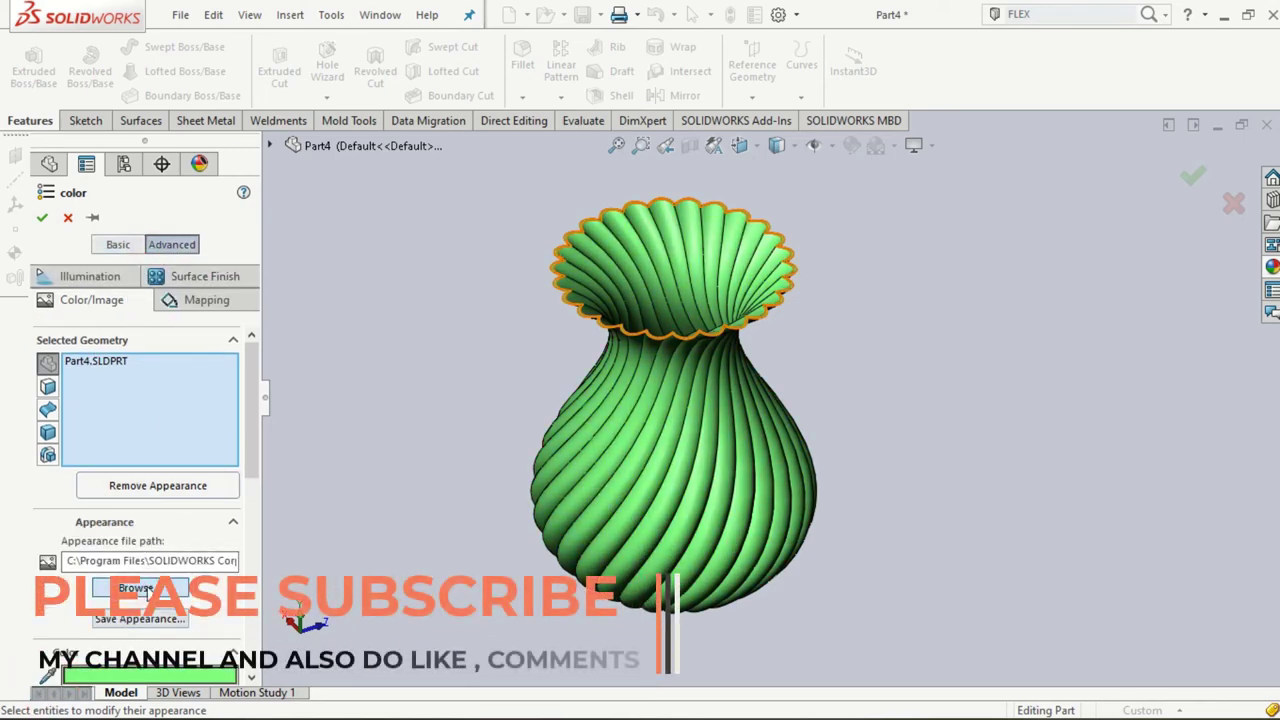
pyautogui.click(138, 588)
# - Apply the Glass > gloss > blue glass appearance to the vase
pyautogui.doubleClick(224, 158)
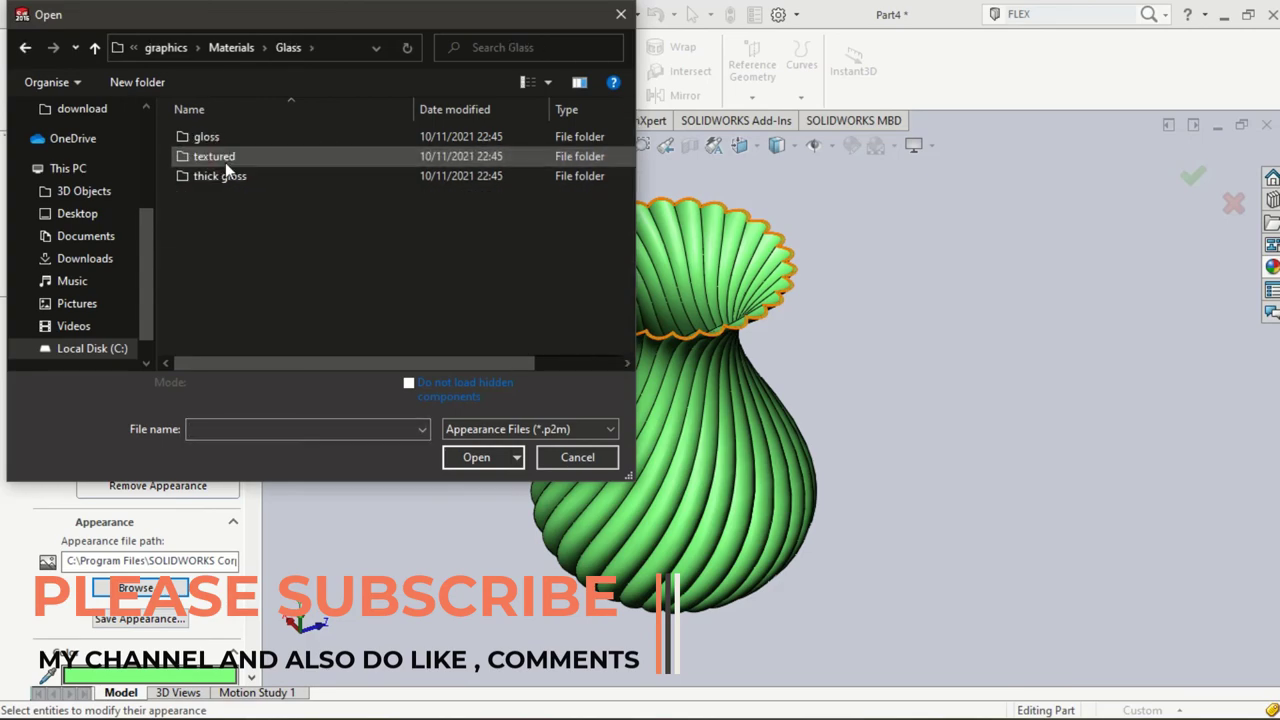
pyautogui.doubleClick(206, 136)
pyautogui.click(222, 128)
pyautogui.click(476, 457)
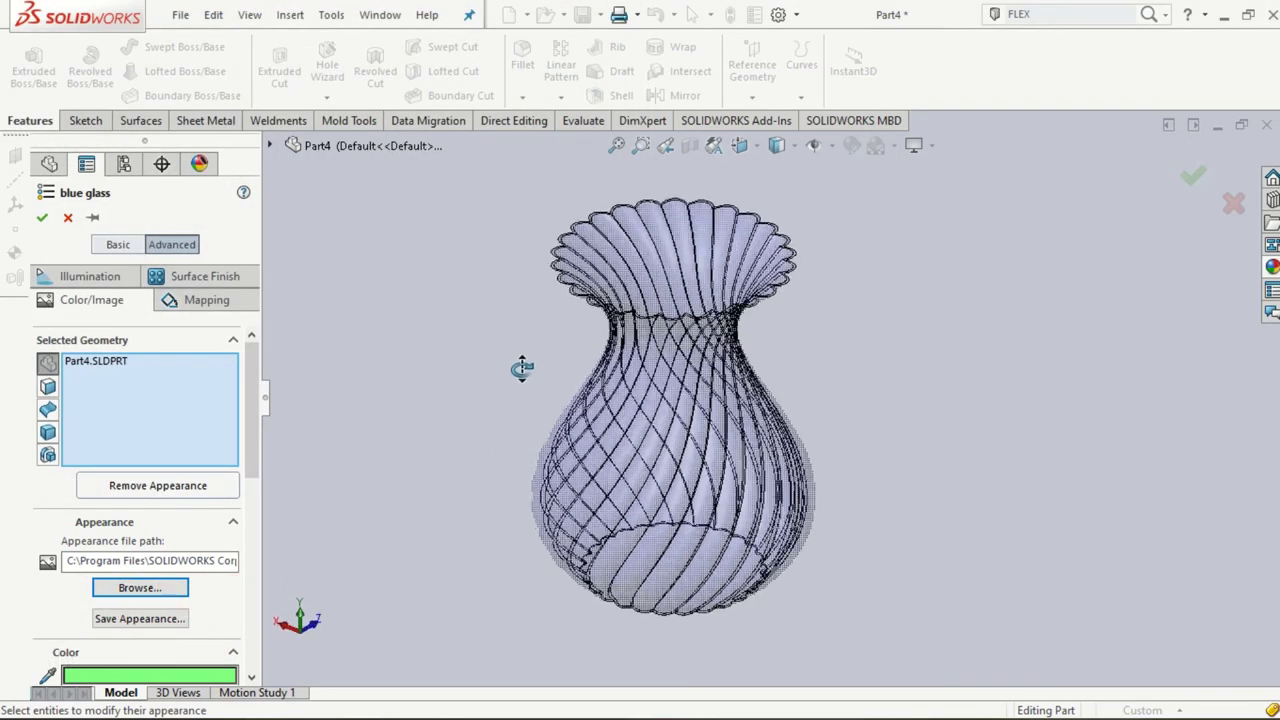
pyautogui.press('Return')
pyautogui.moveTo(432, 478)
pyautogui.mouseDown(button='middle')
pyautogui.moveTo(474, 383)
pyautogui.moveTo(829, 594)
pyautogui.moveTo(629, 472)
pyautogui.mouseUp(button='middle')
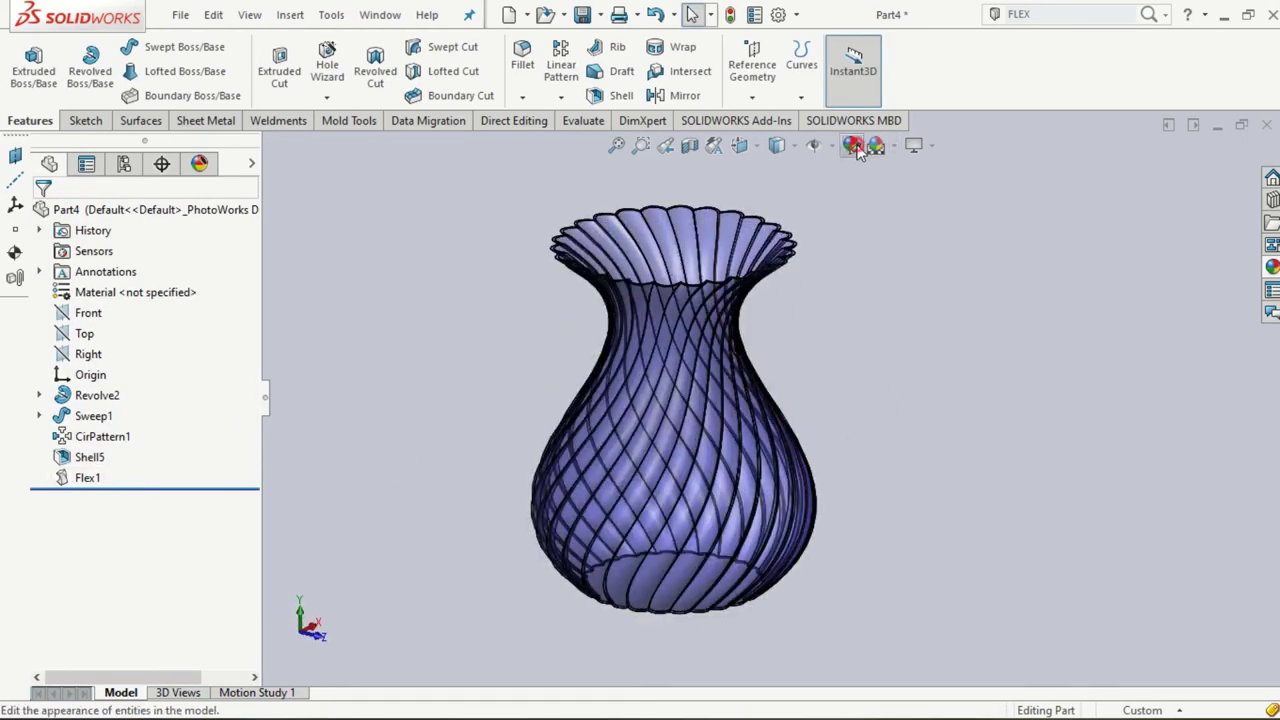
# - Load the area_light file from the Materials lights folder in the vase's appearance settings
pyautogui.click(140, 588)
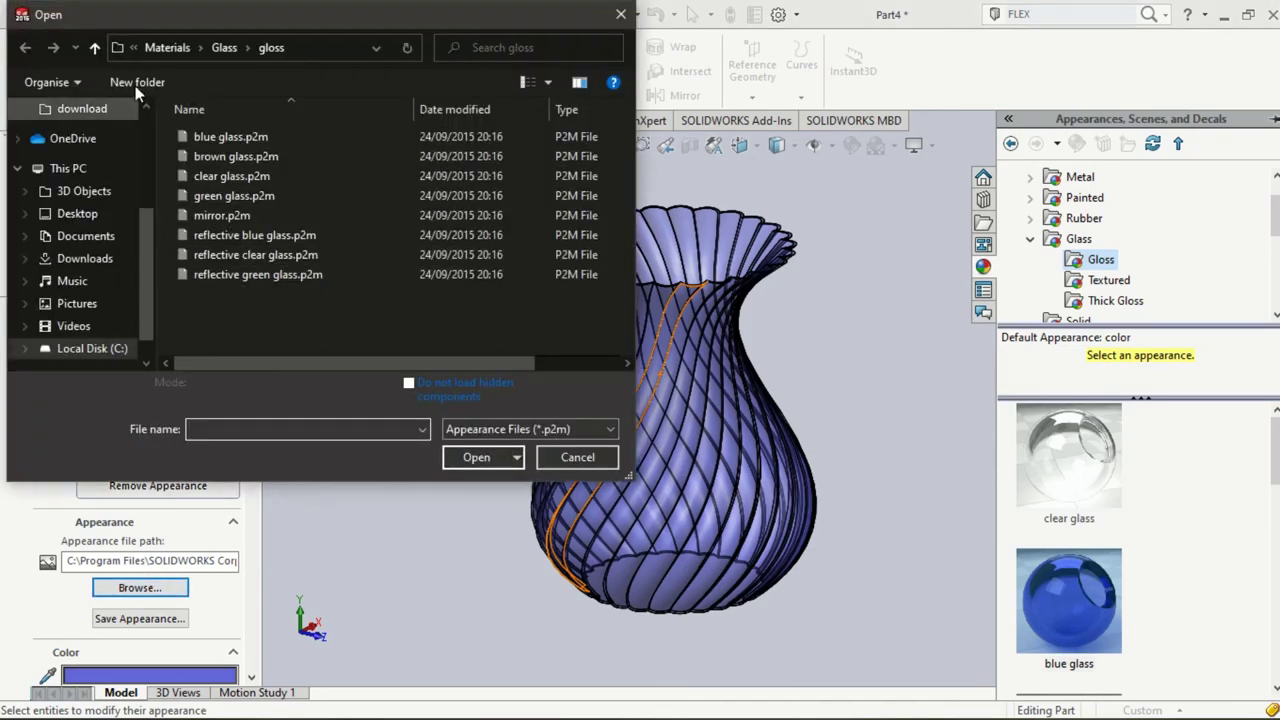
pyautogui.click(90, 48)
pyautogui.click(90, 48)
pyautogui.doubleClick(205, 196)
pyautogui.doubleClick(237, 139)
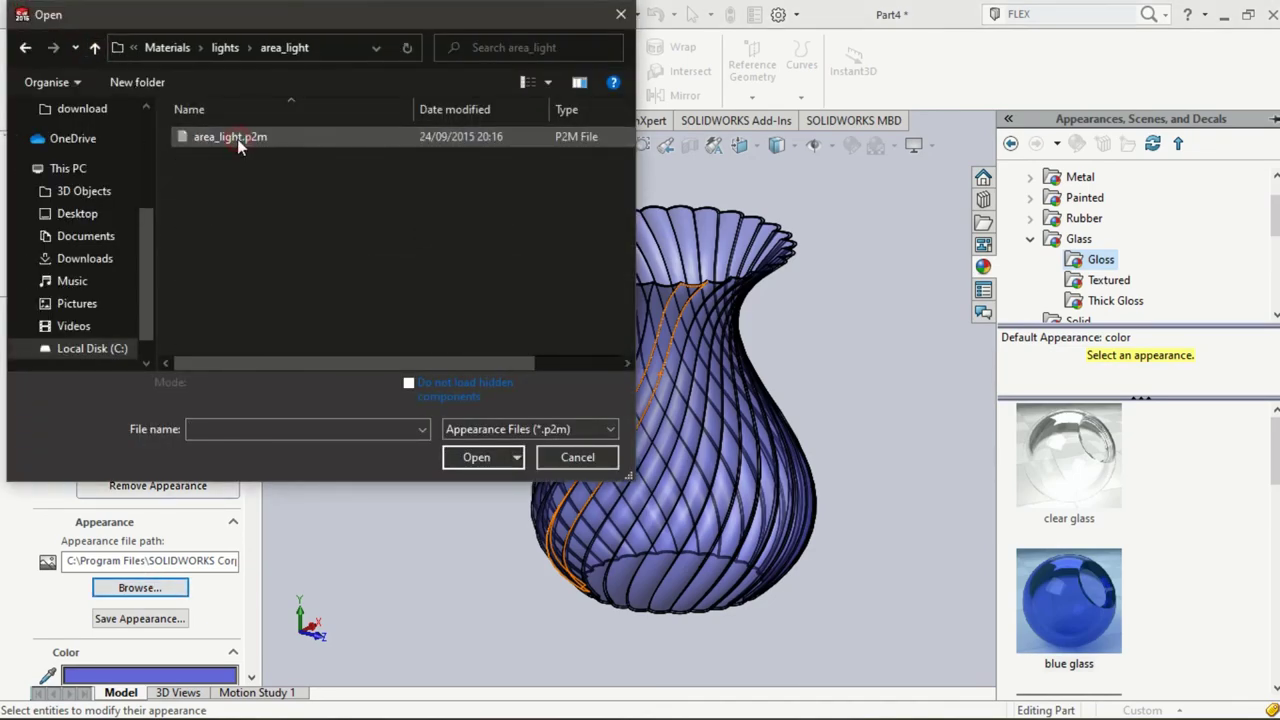
pyautogui.click(237, 139)
pyautogui.click(478, 466)
pyautogui.press('Return')
pyautogui.moveTo(537, 537)
pyautogui.mouseDown(button='middle')
pyautogui.moveTo(580, 590)
pyautogui.moveTo(886, 366)
pyautogui.mouseUp(button='middle')
pyautogui.scroll(3, 886, 366)
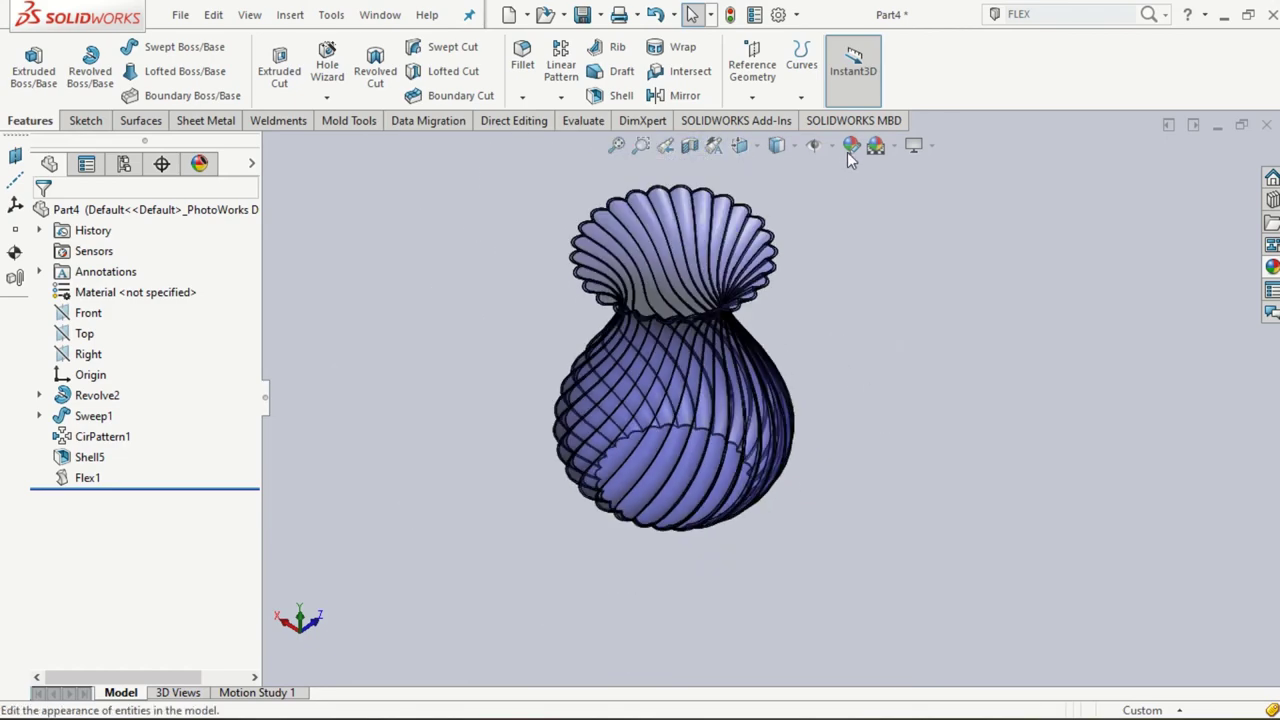
pyautogui.scroll(-2, 810, 445)
pyautogui.moveTo(838, 555)
pyautogui.mouseDown(button='middle')
pyautogui.moveTo(554, 400)
pyautogui.moveTo(877, 623)
pyautogui.moveTo(849, 380)
pyautogui.moveTo(857, 523)
pyautogui.moveTo(920, 400)
pyautogui.moveTo(894, 531)
pyautogui.moveTo(945, 534)
pyautogui.mouseUp(button='middle')
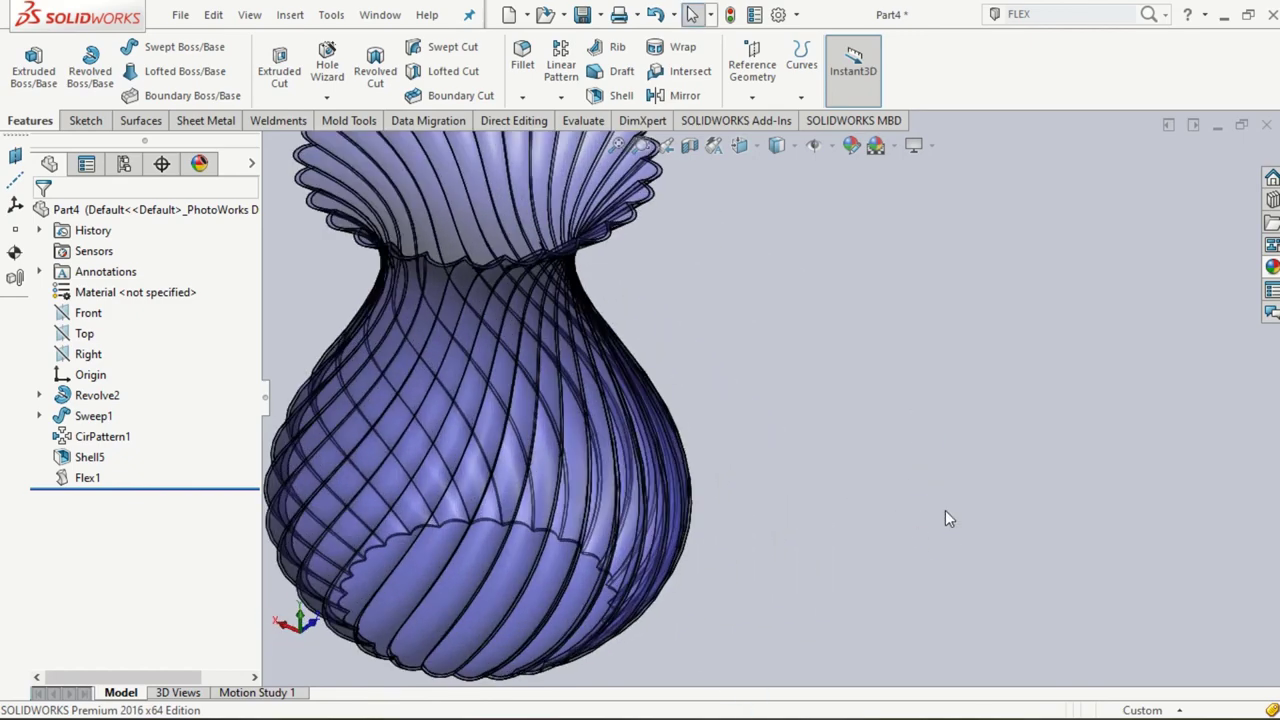